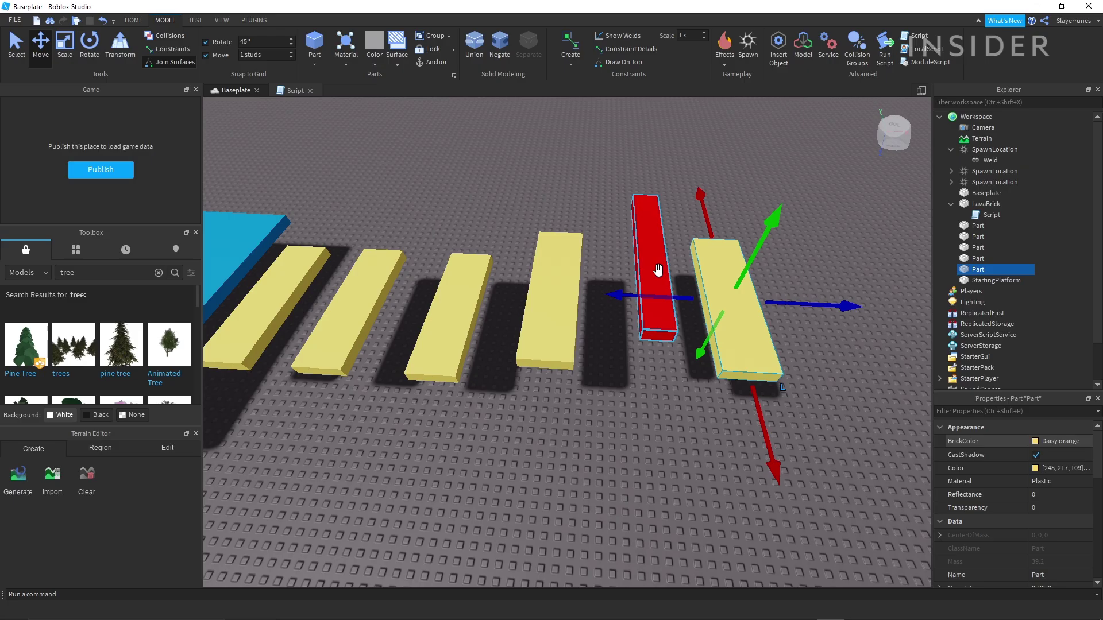
click(658, 270)
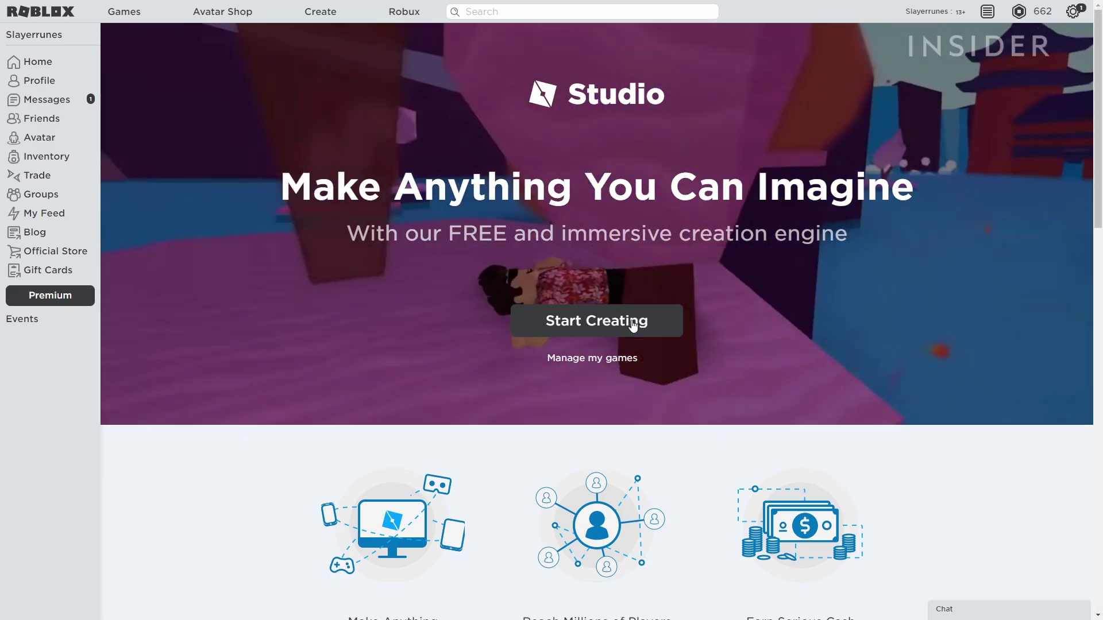
Step: Launch Roblox Studio from the website's creation page and start a new place from the Baseplate template
click(634, 322)
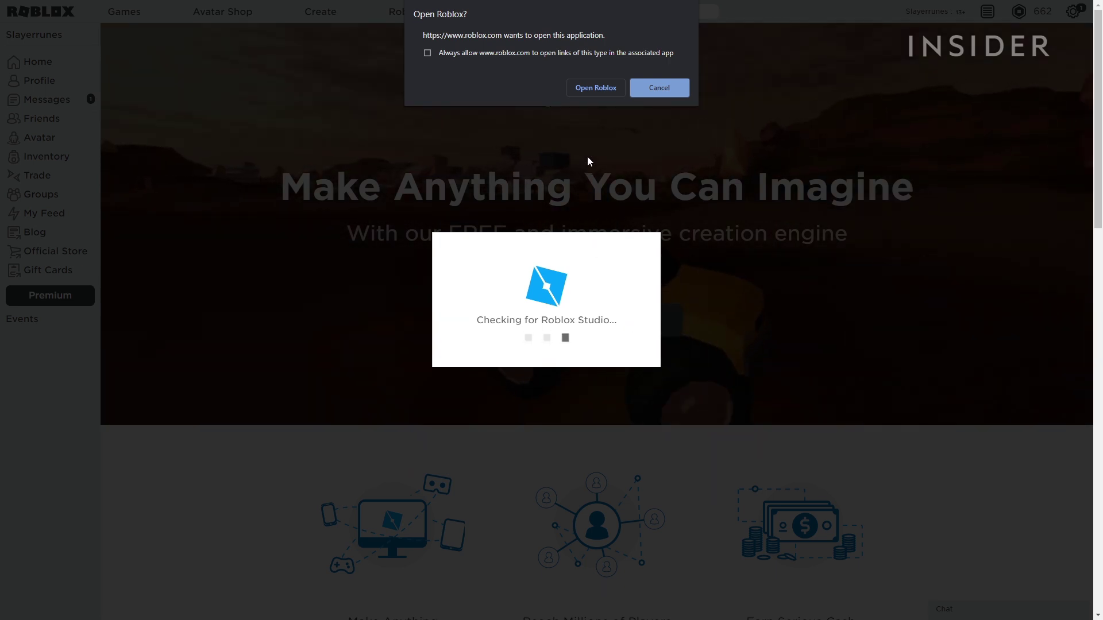
click(596, 87)
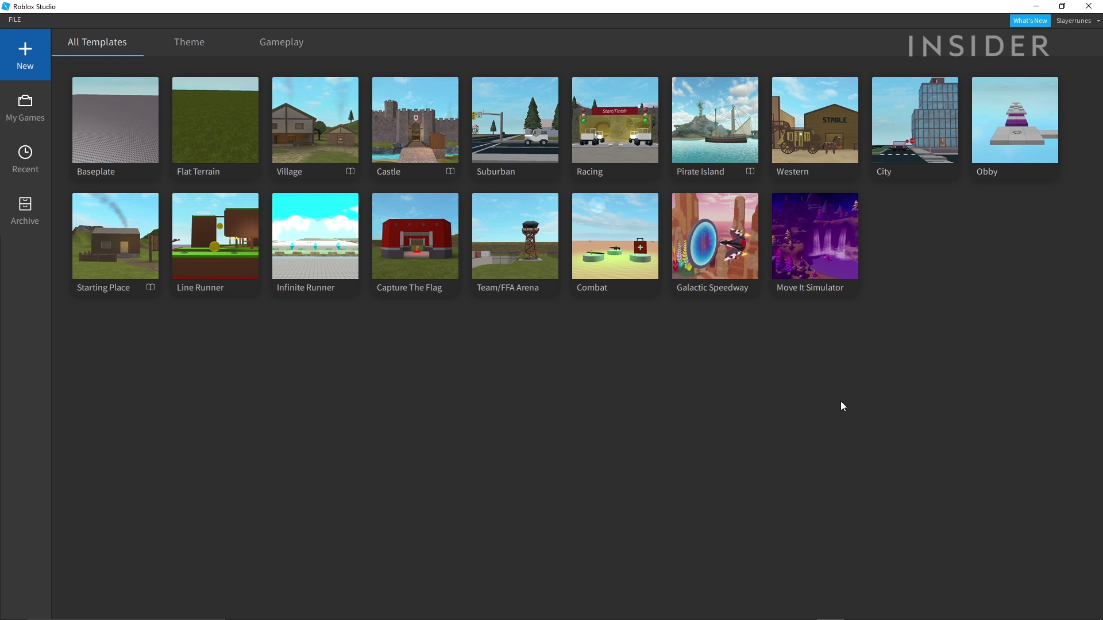
click(113, 150)
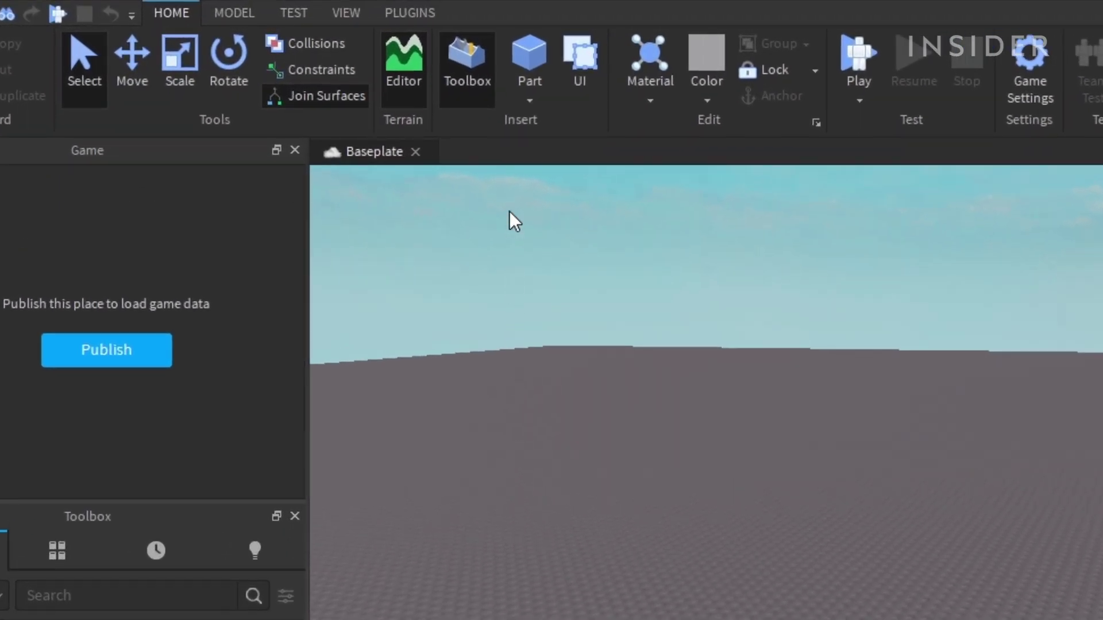
Step: Insert a block part and scale it along its length and width into a wide, flat platform
click(533, 53)
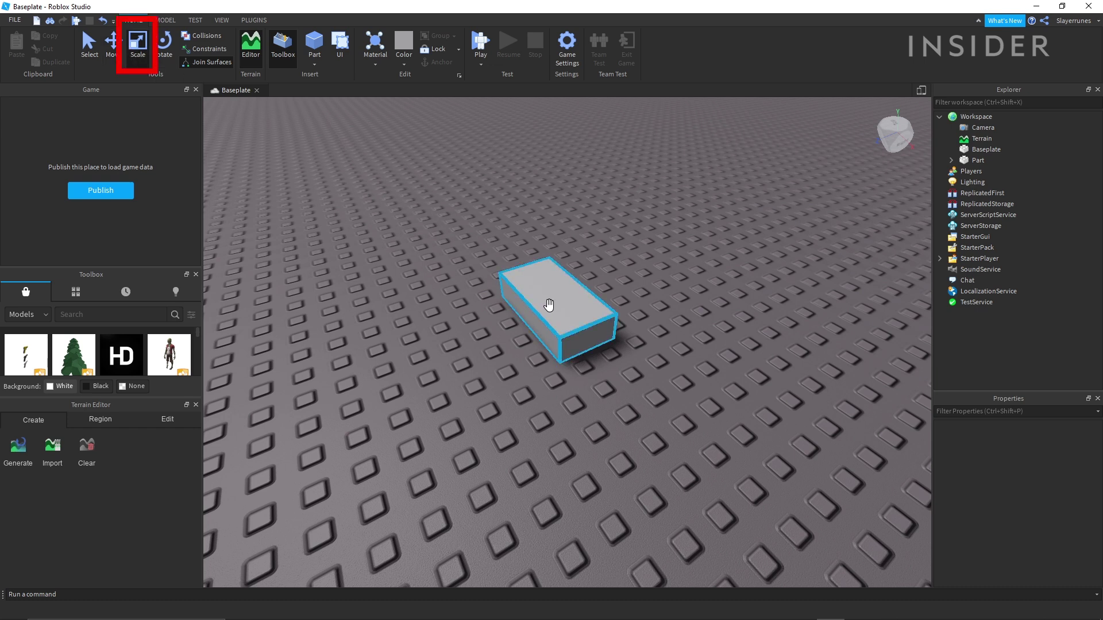
click(548, 300)
drag(604, 292, 793, 210)
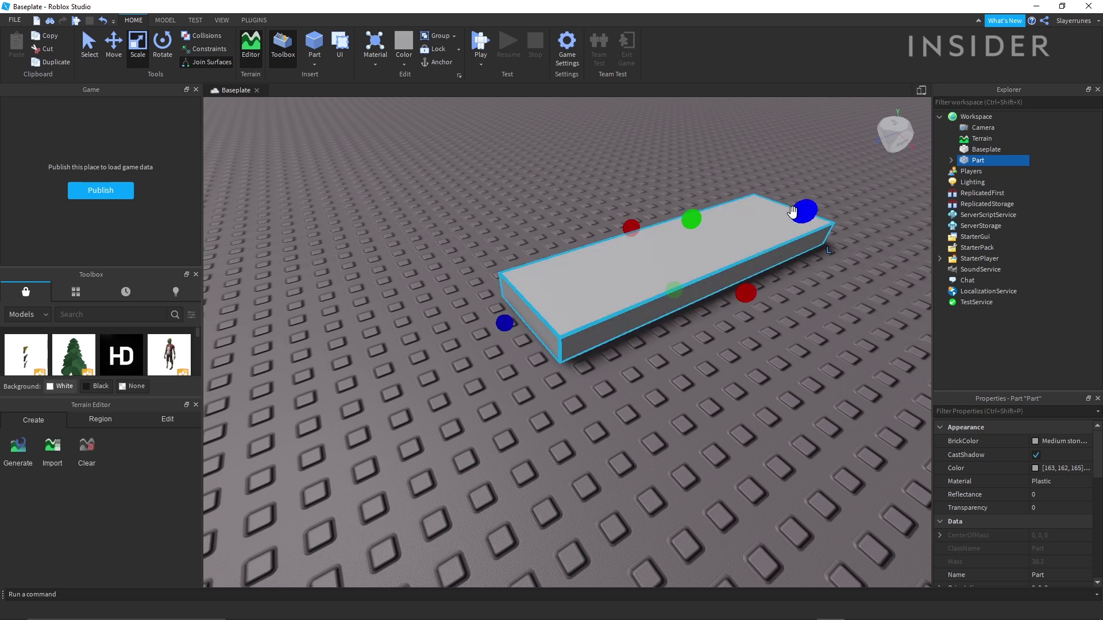
ctrl+drag(740, 298, 971, 443)
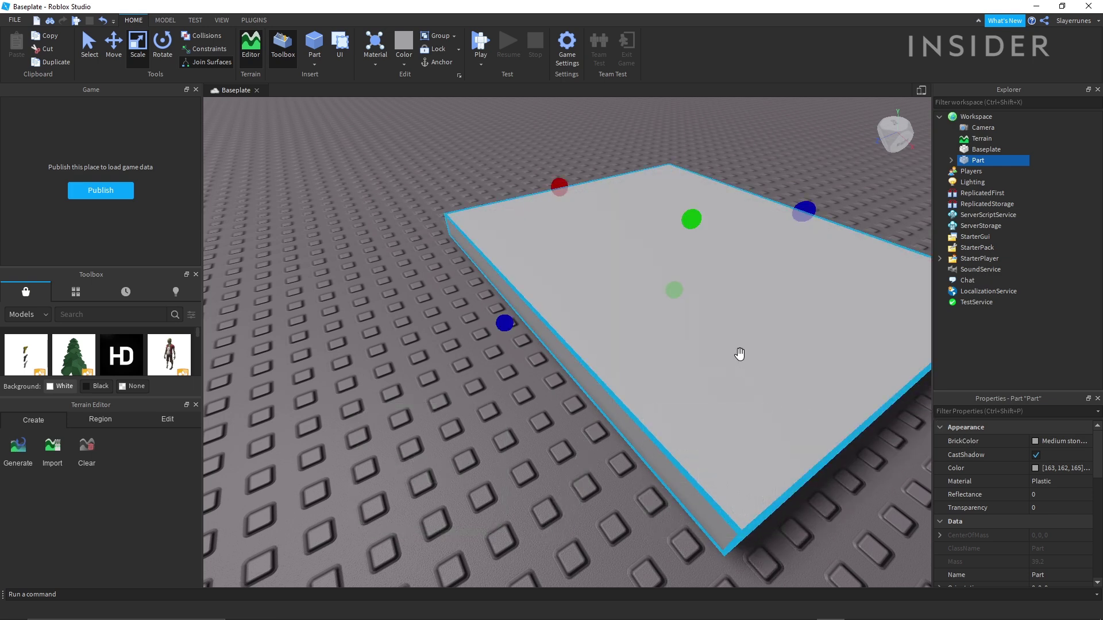
scroll(740, 355, down, 3)
right_drag(740, 355, 739, 362)
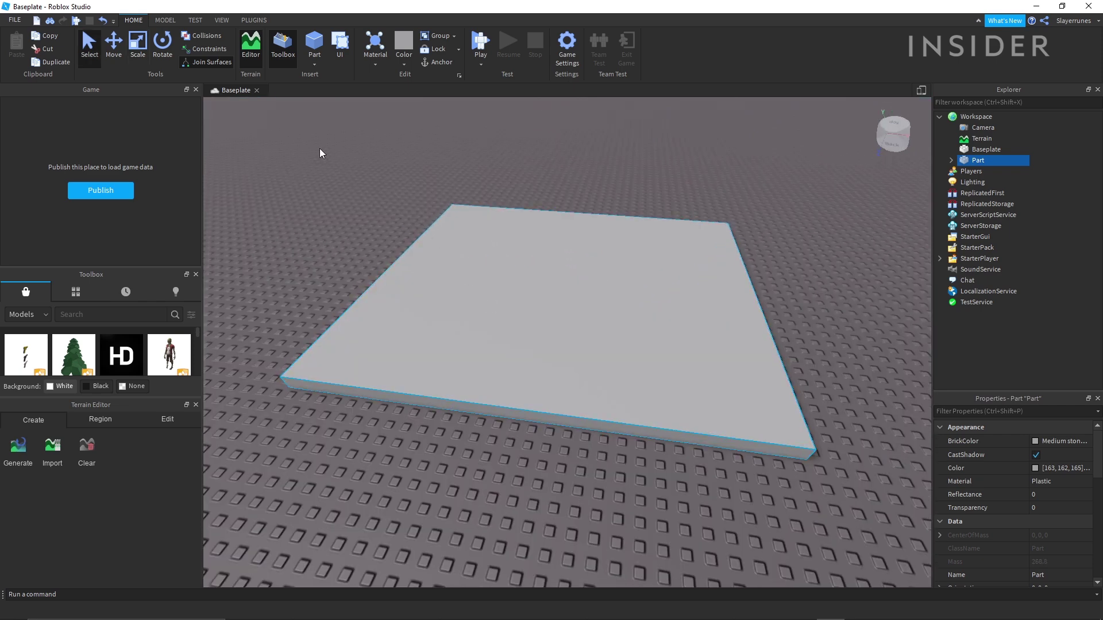
Step: Try rotating the platform part about its axes with the Rotate tool
click(164, 47)
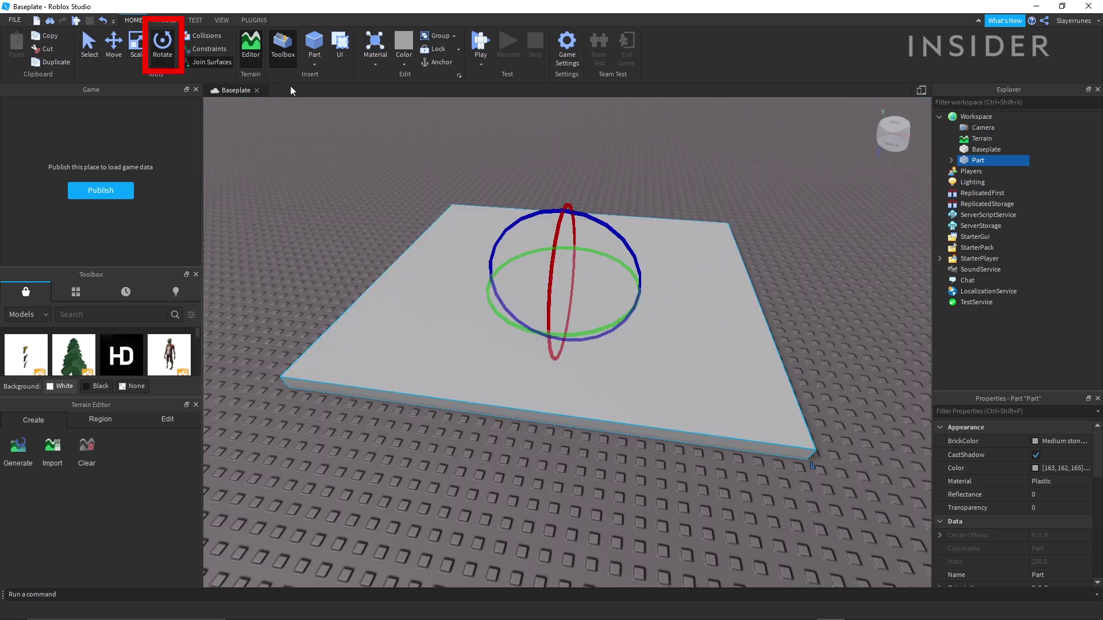
drag(549, 333, 533, 313)
drag(537, 359, 488, 347)
drag(601, 258, 541, 233)
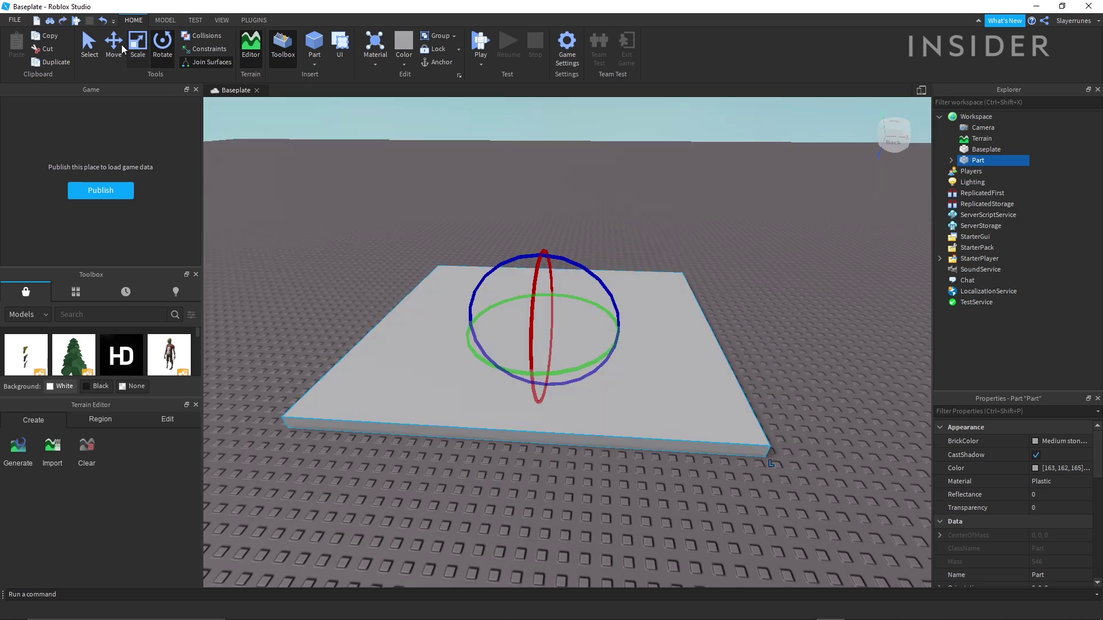
Step: Move the platform sideways and raise it so it floats above the baseplate
click(114, 46)
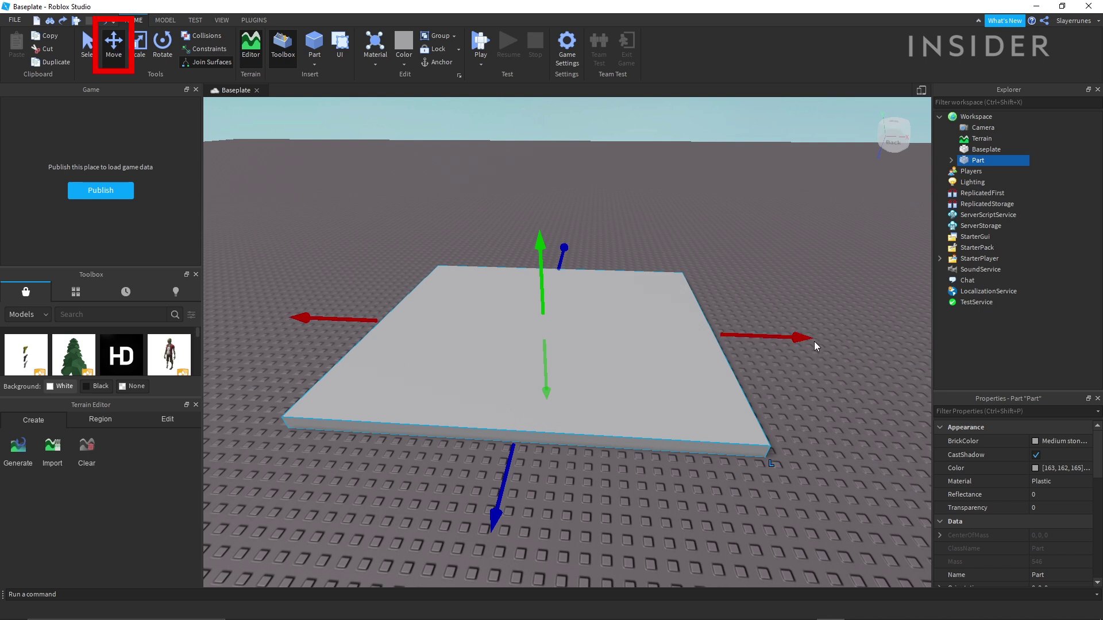
drag(767, 336, 842, 356)
drag(613, 266, 617, 190)
drag(626, 421, 626, 500)
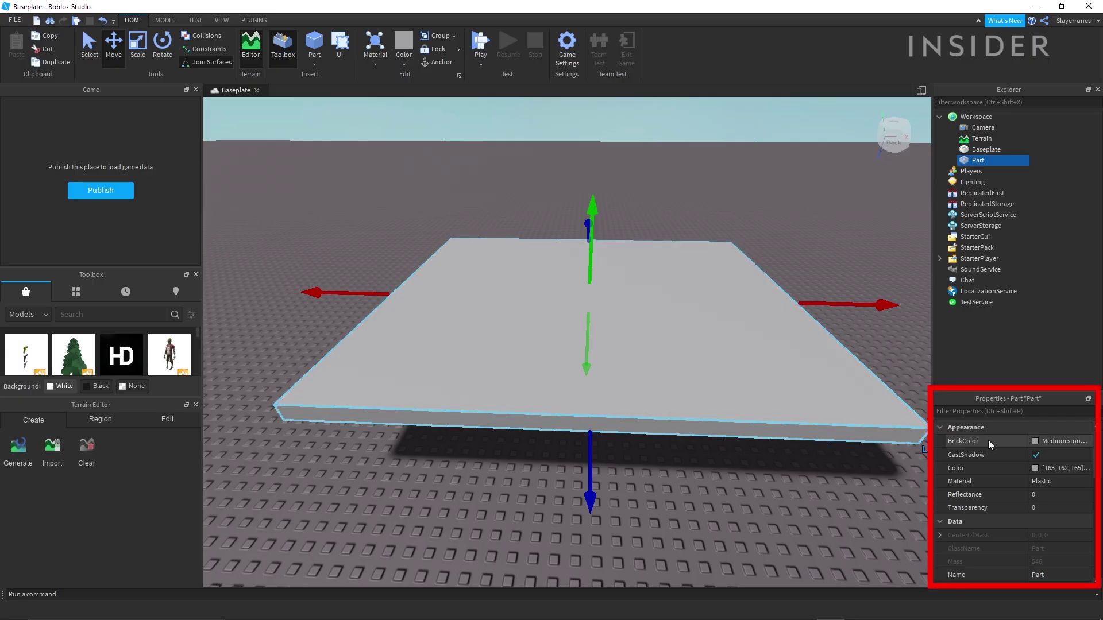
Step: Set the platform's BrickColor to Electric blue
click(1045, 443)
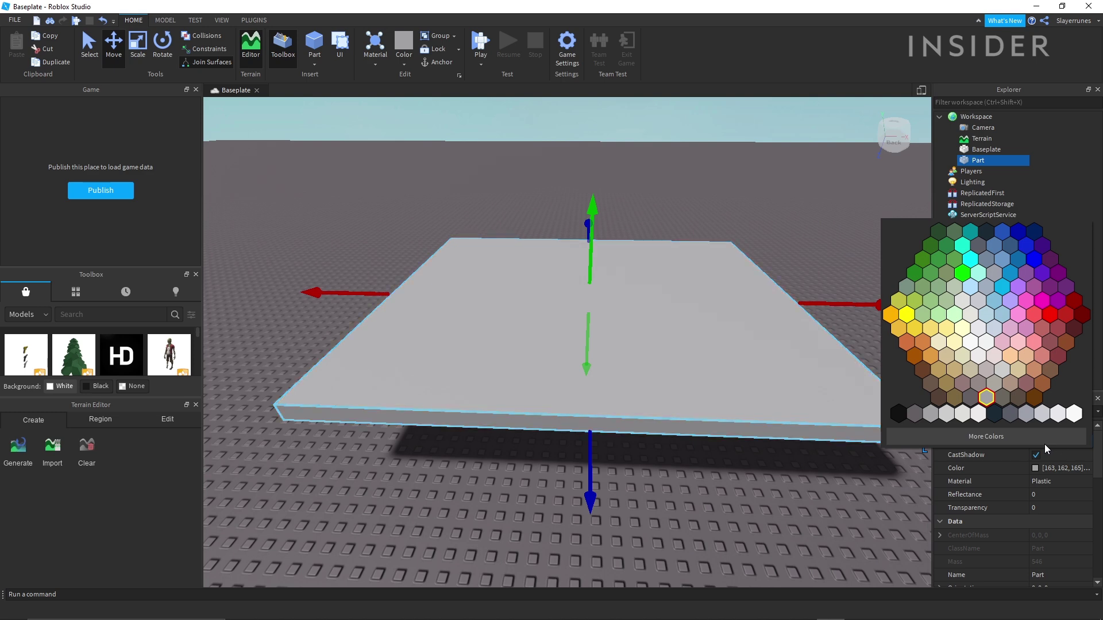
click(1019, 278)
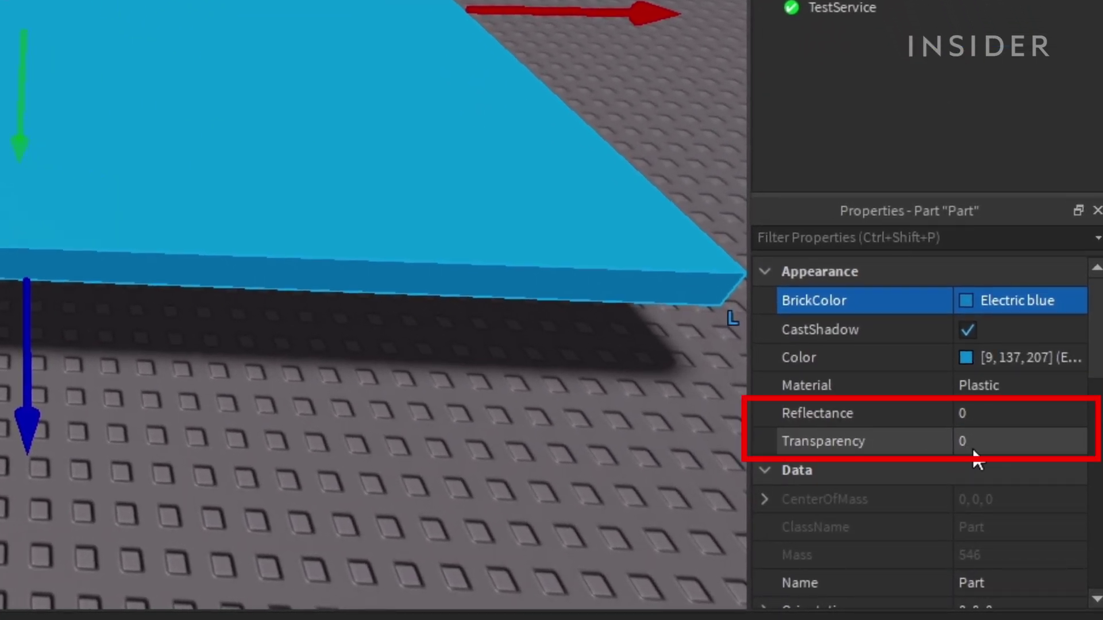
Step: Try out different Transparency and Reflectance values on the platform
click(977, 442)
drag(1038, 441, 995, 453)
click(991, 414)
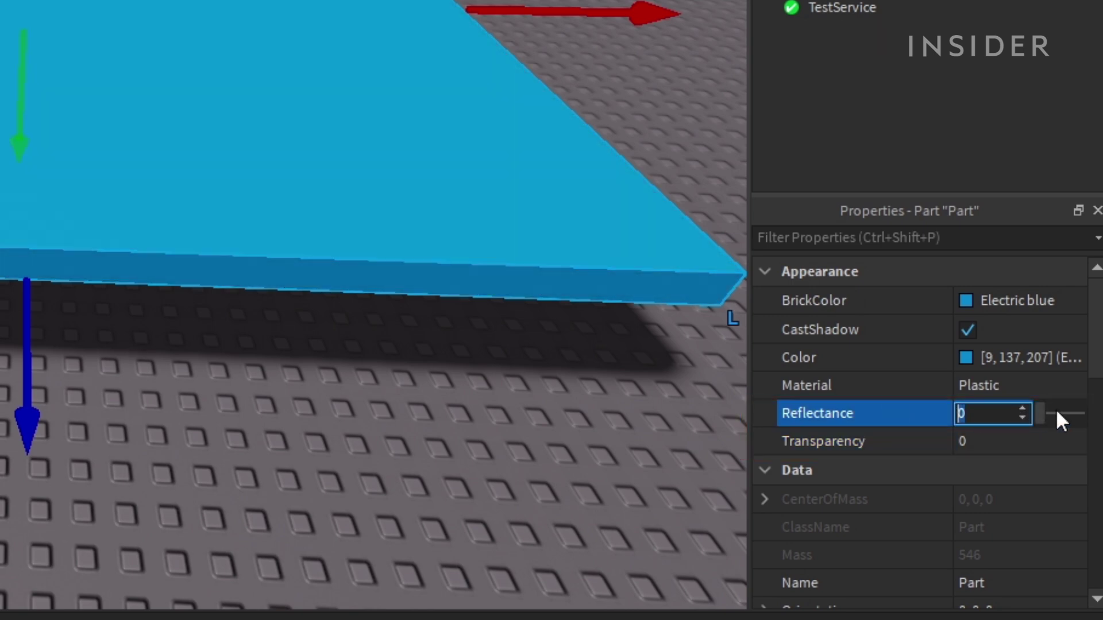
mouse_move(1038, 416)
mouse_down()
mouse_move(1063, 422)
mouse_move(1022, 422)
mouse_up()
Step: Turn on the Anchored behavior for the blue platform
scroll(1014, 402, down, 5)
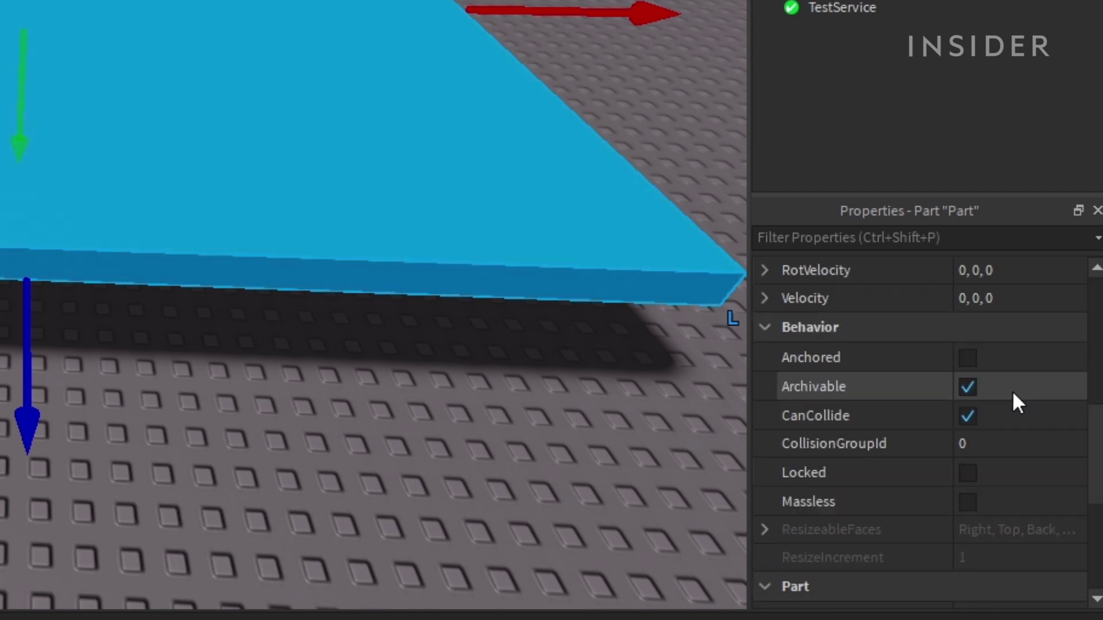
click(968, 358)
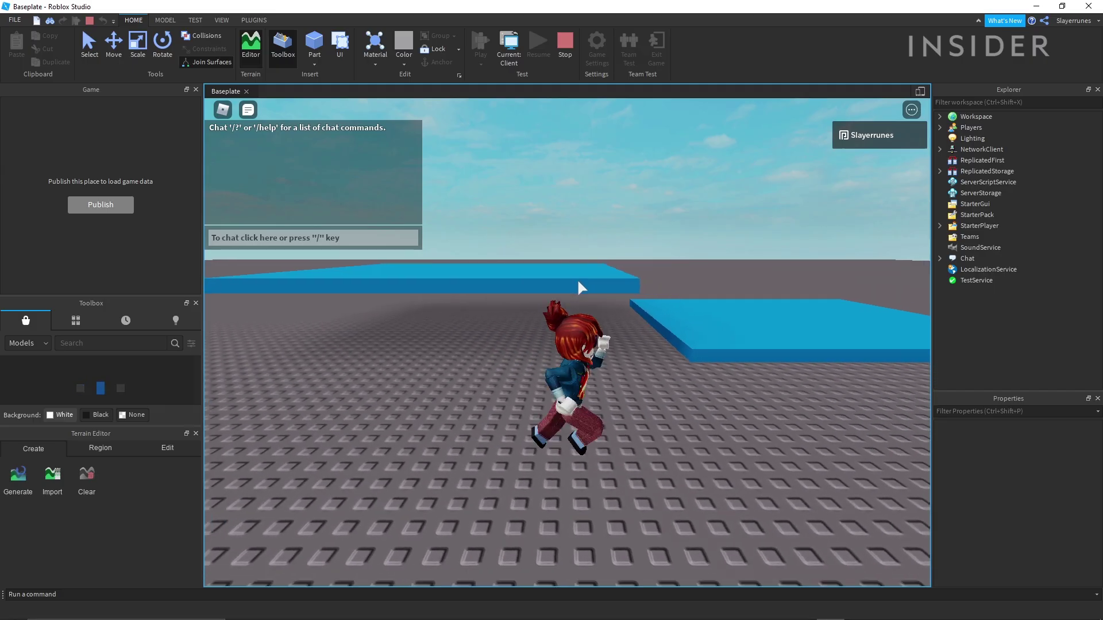
Step: Playtest the place by walking the character around near the blue platforms
key(s)
key(d)
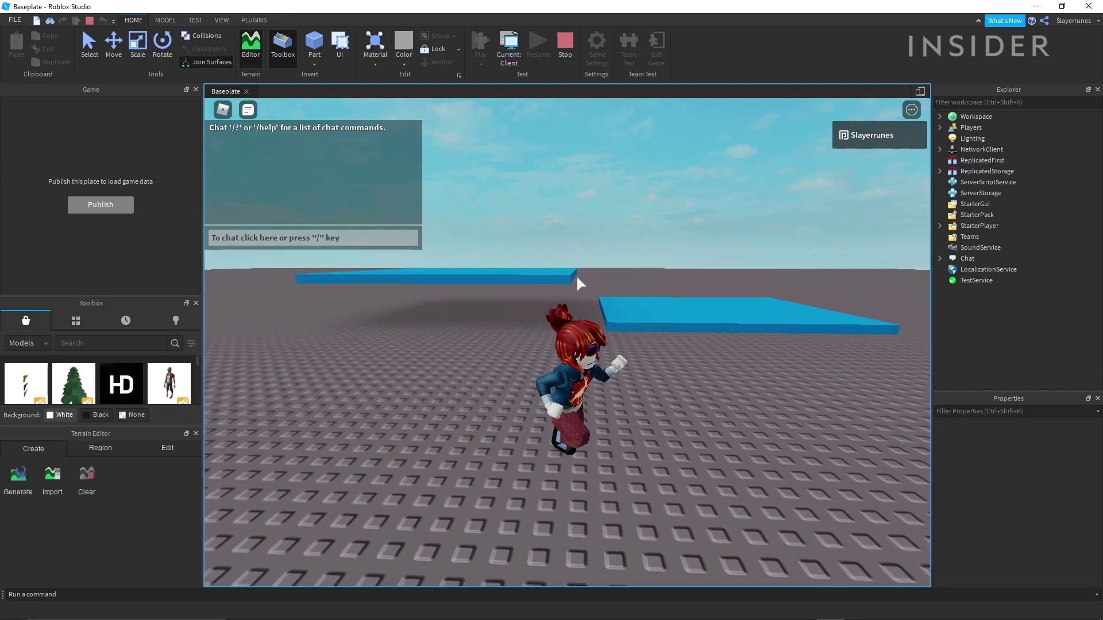
key(w)
key(d)
key(w)
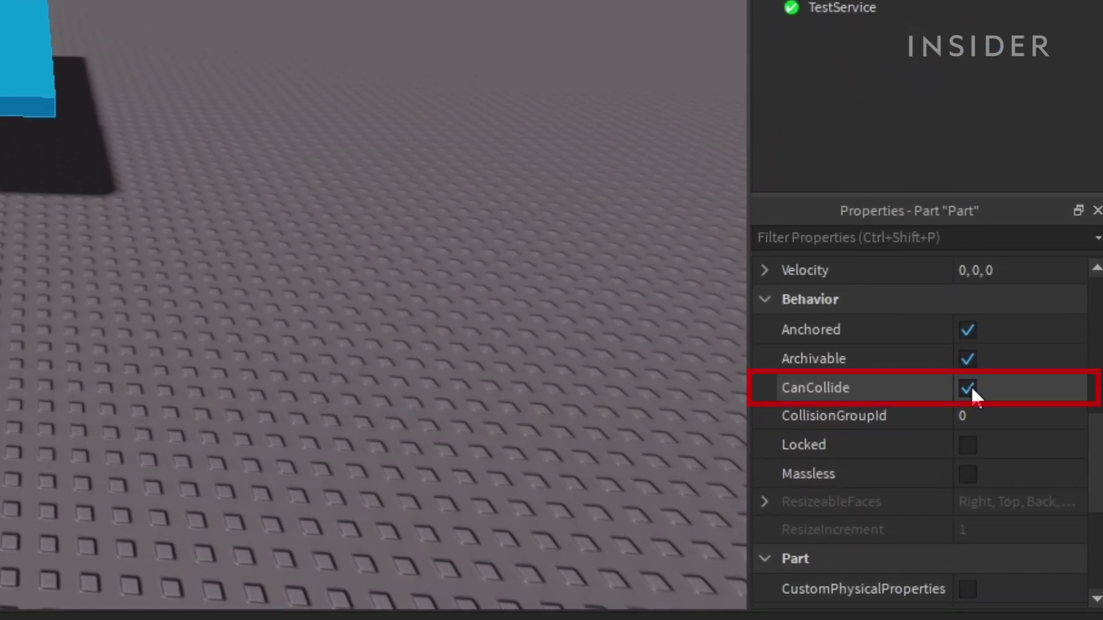
Step: Turn off CanCollide for the selected blue platform
click(972, 390)
click(971, 389)
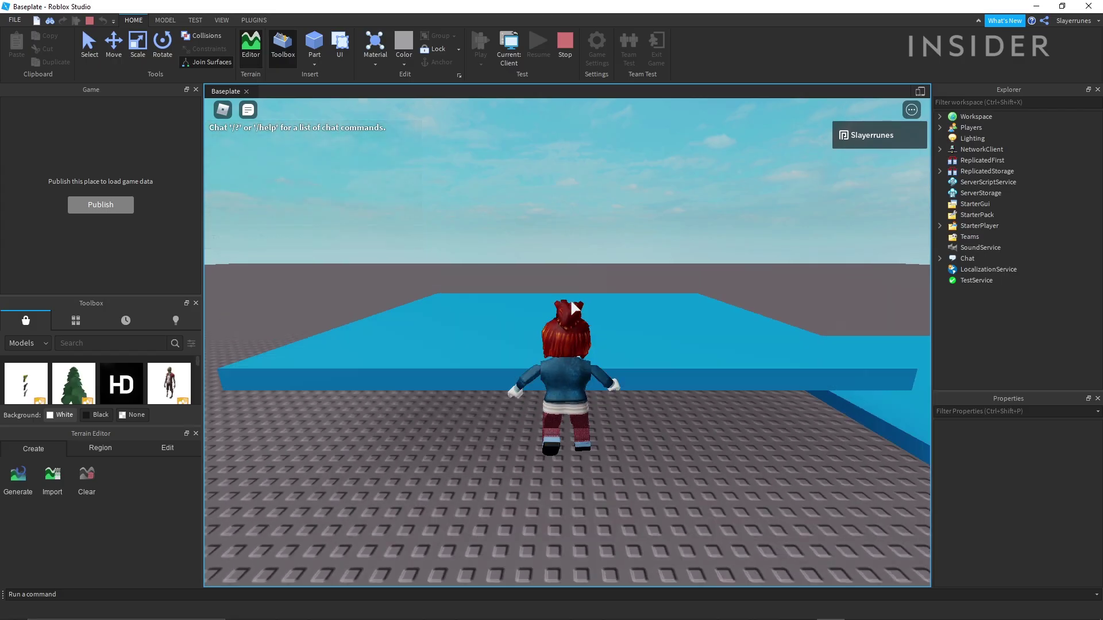
Step: Playtest collisions by walking and jumping the character at the blue platform, and stop the test
key(w)
key(space)
key(space)
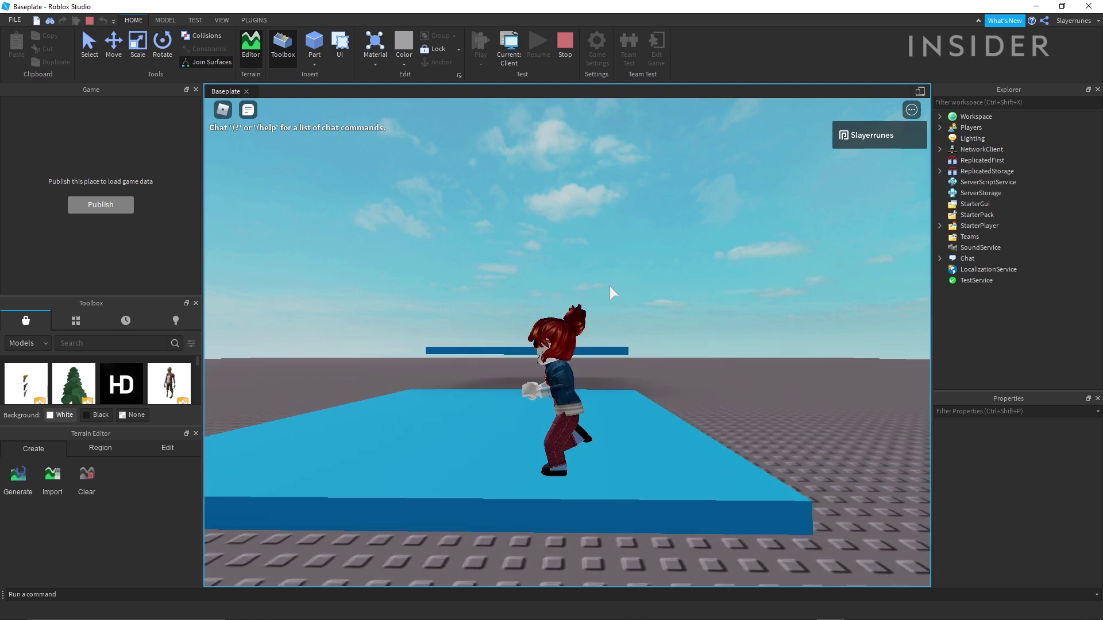
key(shift+F5)
Step: Rename the blue platform part as StartingPlatform
click(1043, 531)
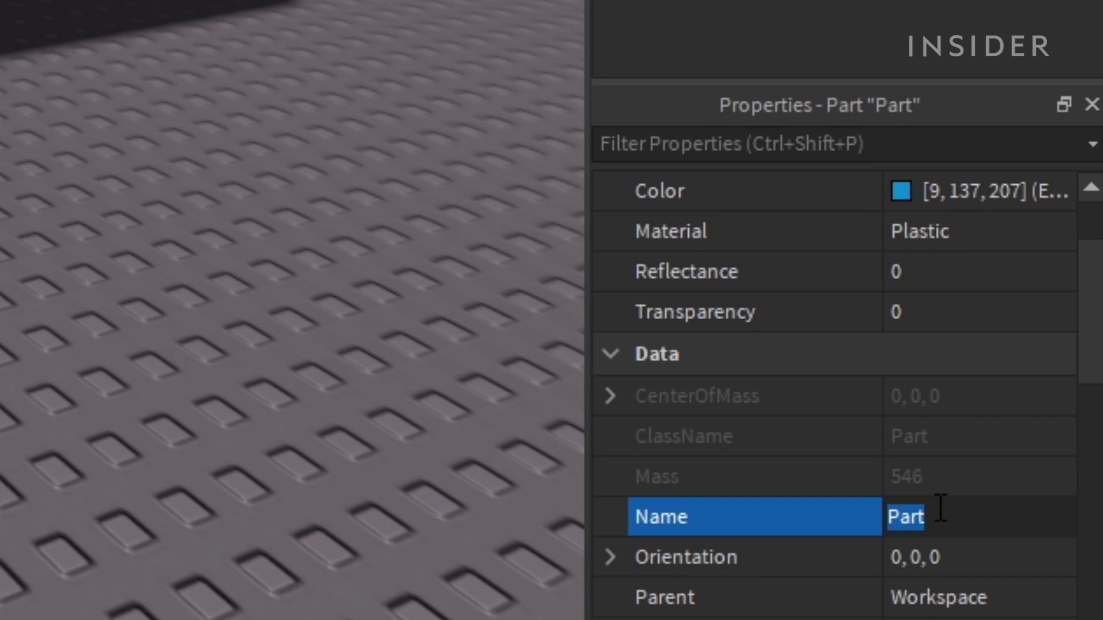
text(Sta)
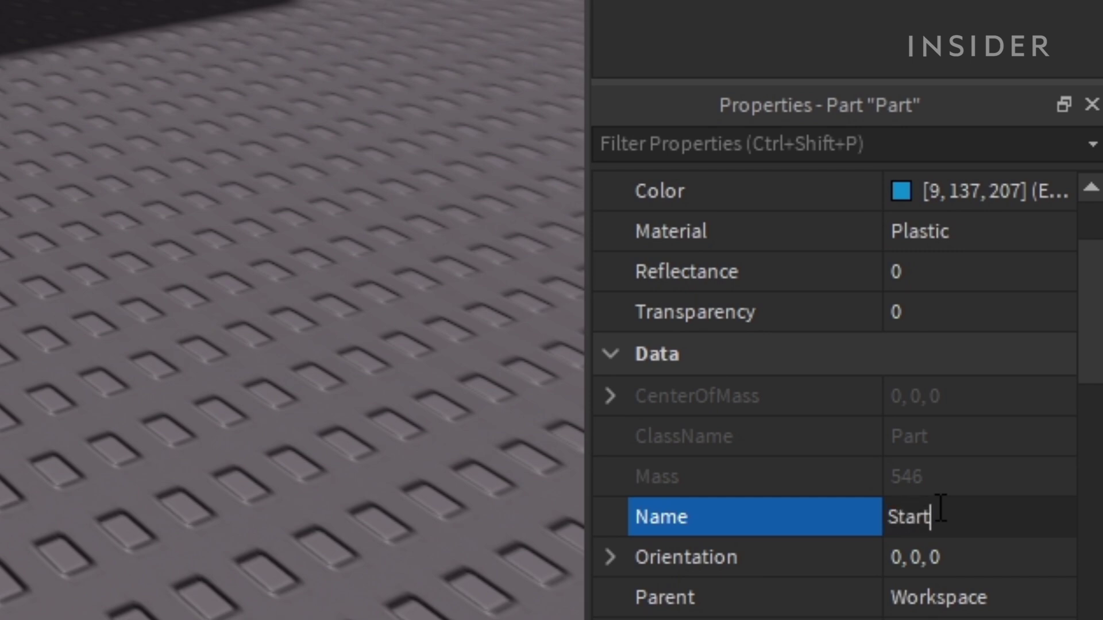
text(rtingPlatform)
key(Return)
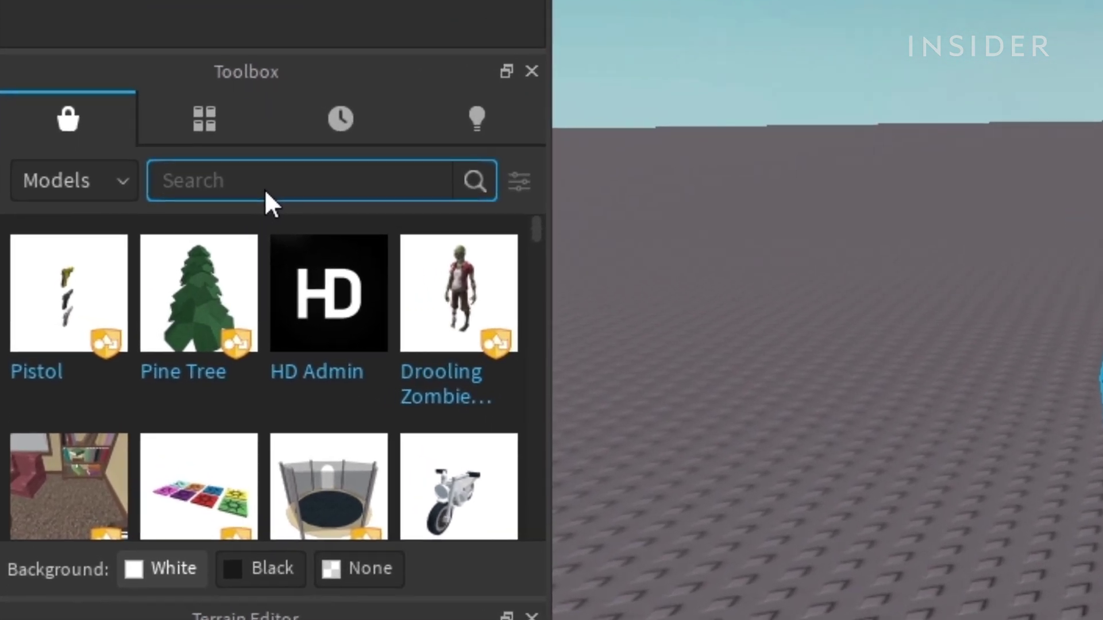
Step: Search the model library for "tree" and insert a pine tree model into the place
click(97, 276)
text(tree)
key(Return)
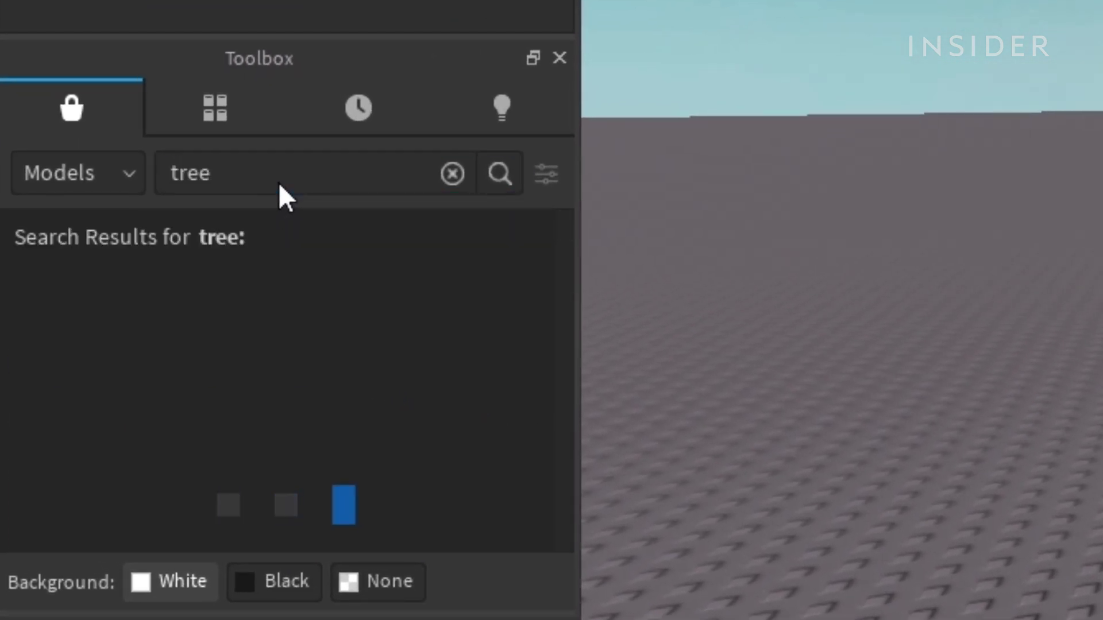
mouse_move(351, 394)
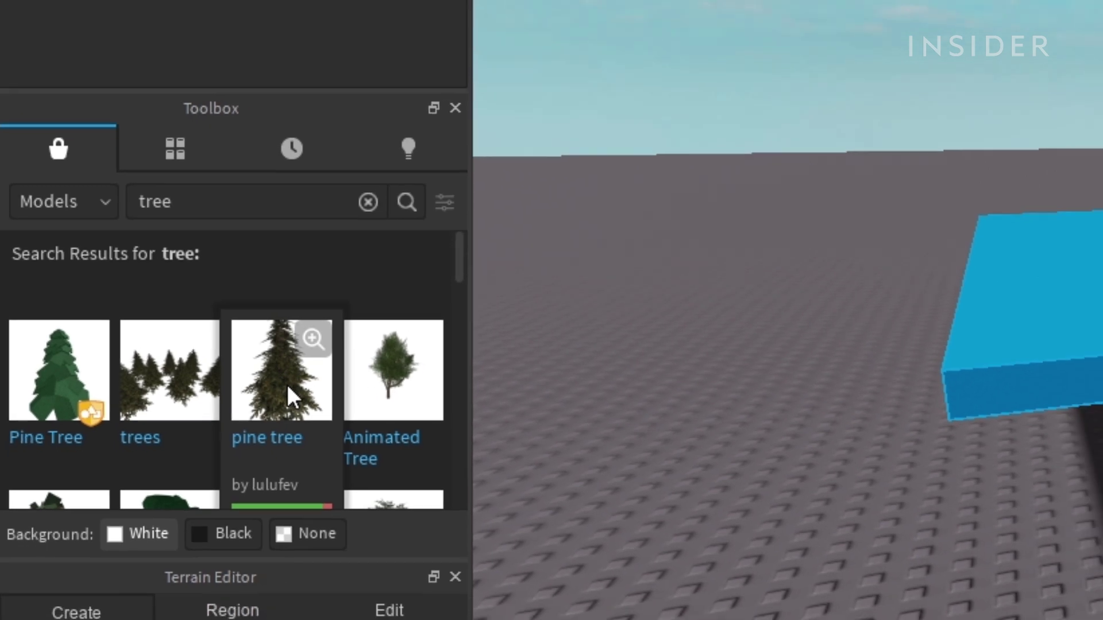
click(286, 381)
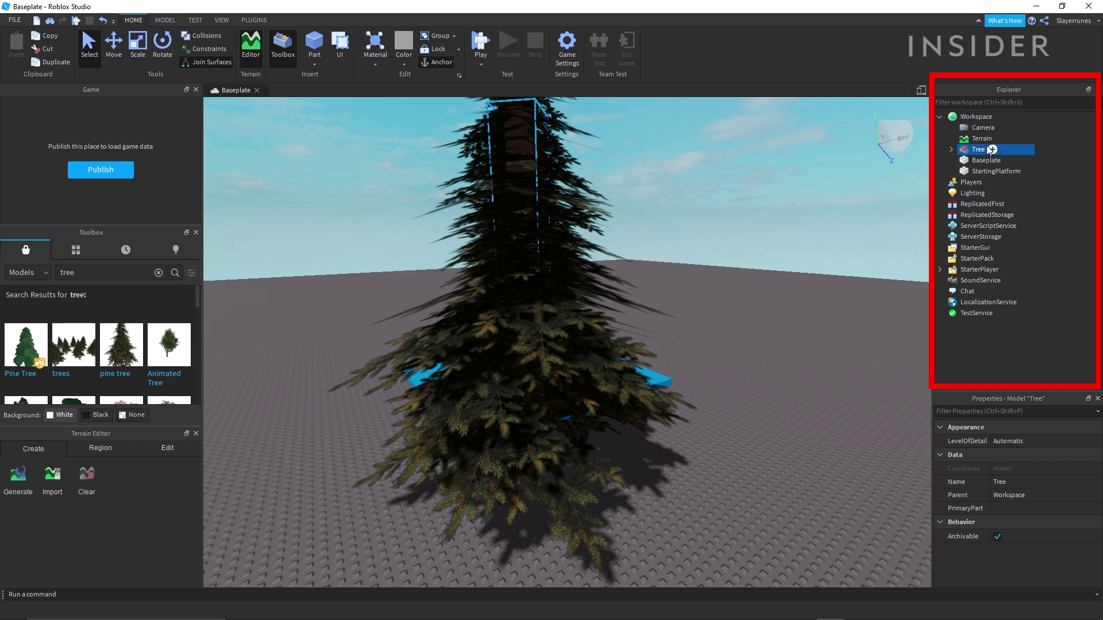
Step: Delete the Tree model from the workspace
click(870, 216)
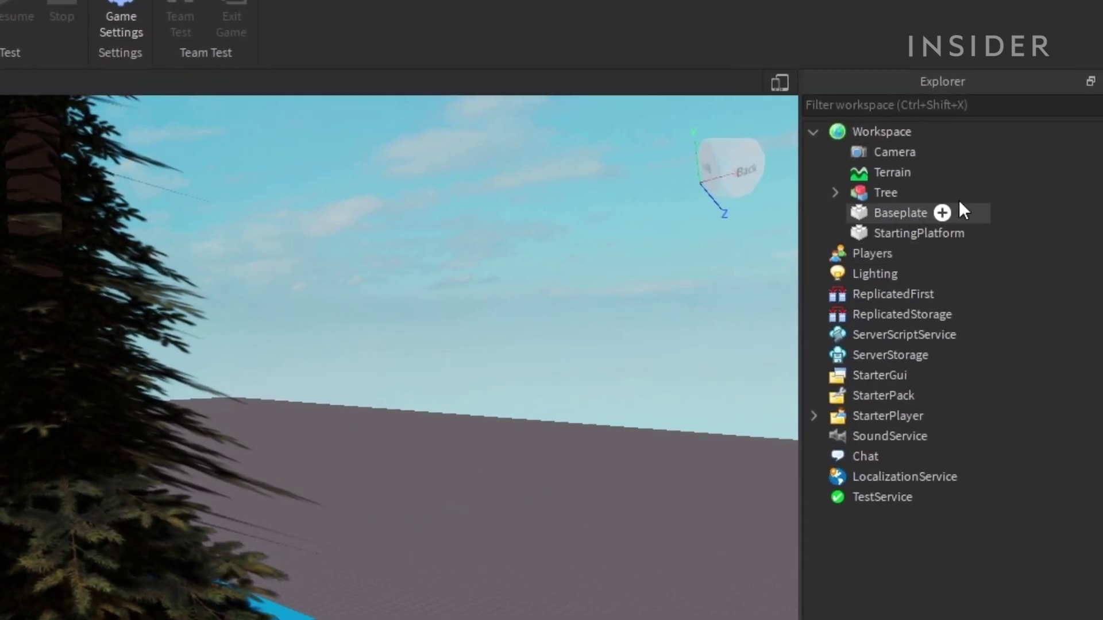
click(971, 198)
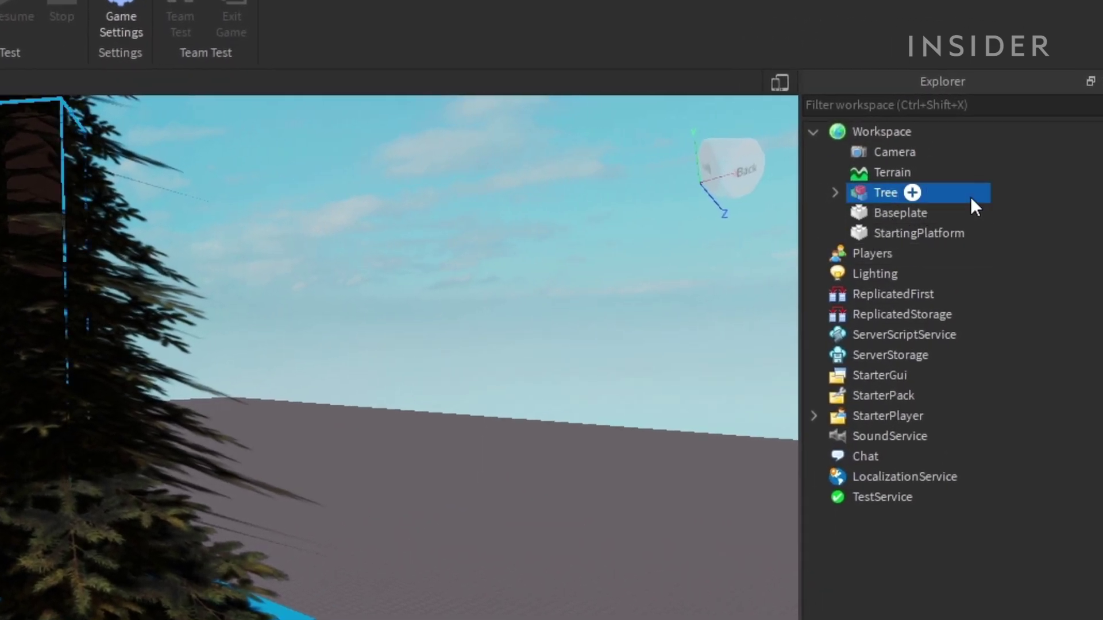
key(Delete)
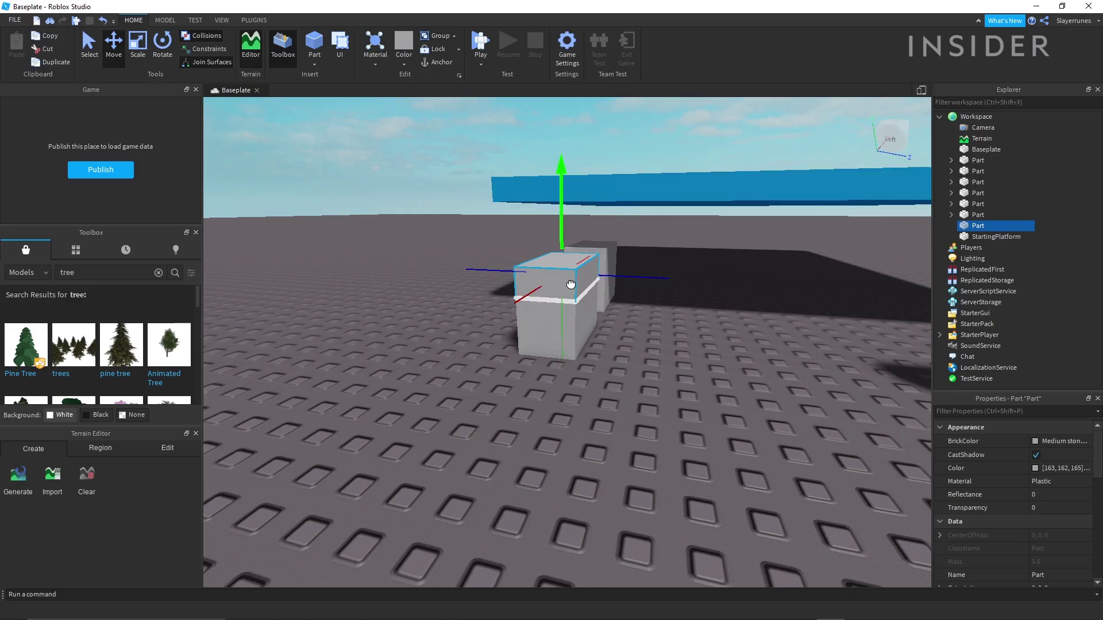
Step: Try moving the small grey part vertically against the block beneath it to test the Collisions setting
drag(584, 356, 584, 356)
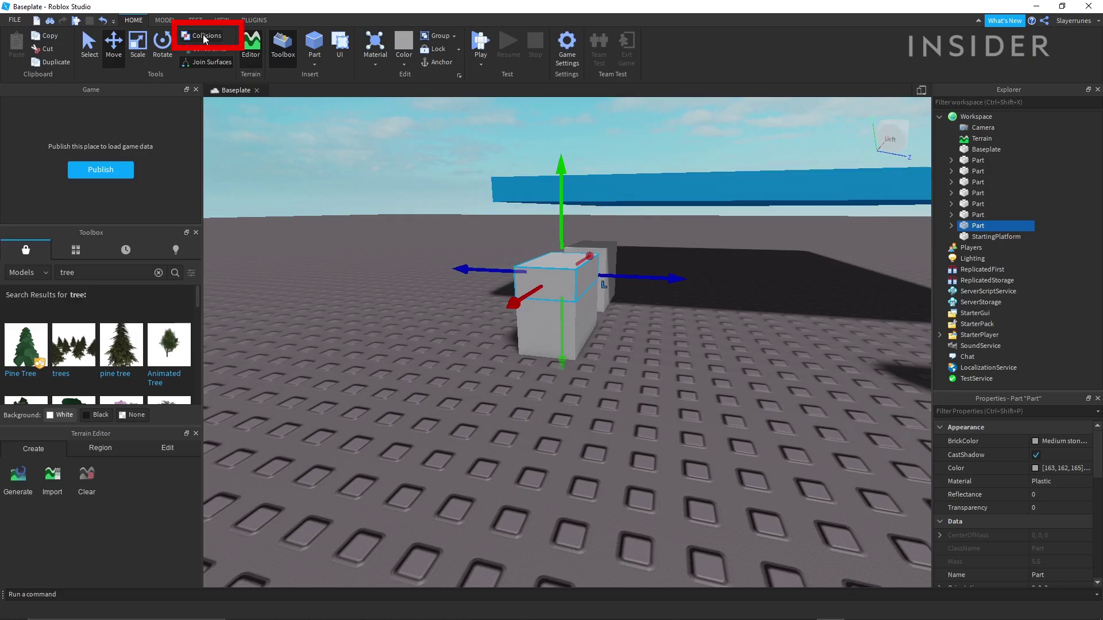
drag(564, 184, 571, 214)
drag(578, 308, 578, 308)
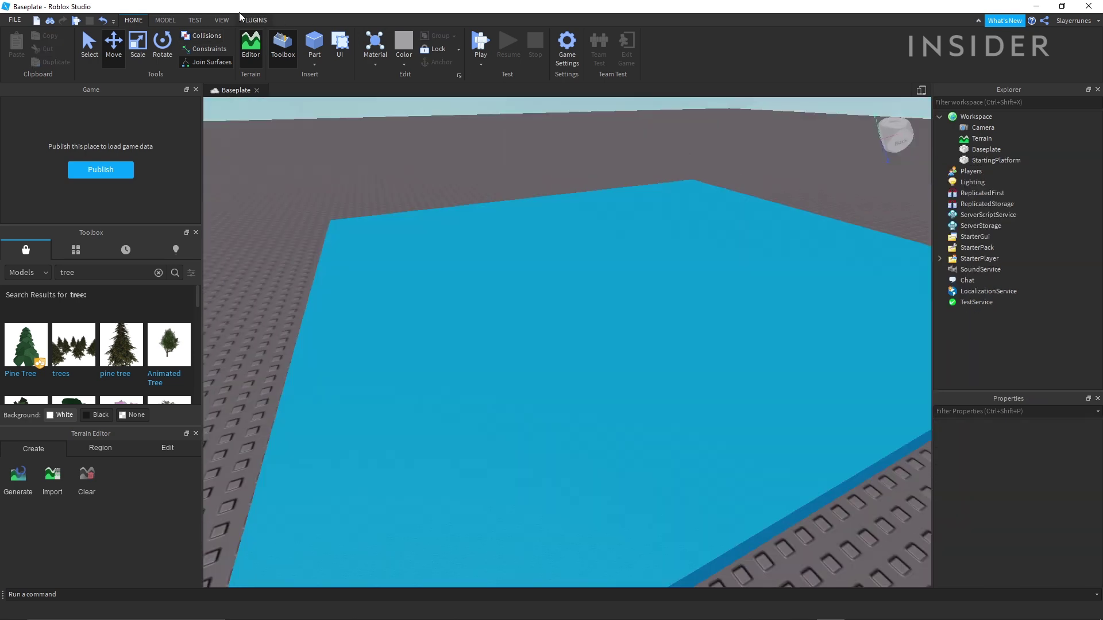
Step: Add a spawn location on top of the blue starting platform
click(161, 21)
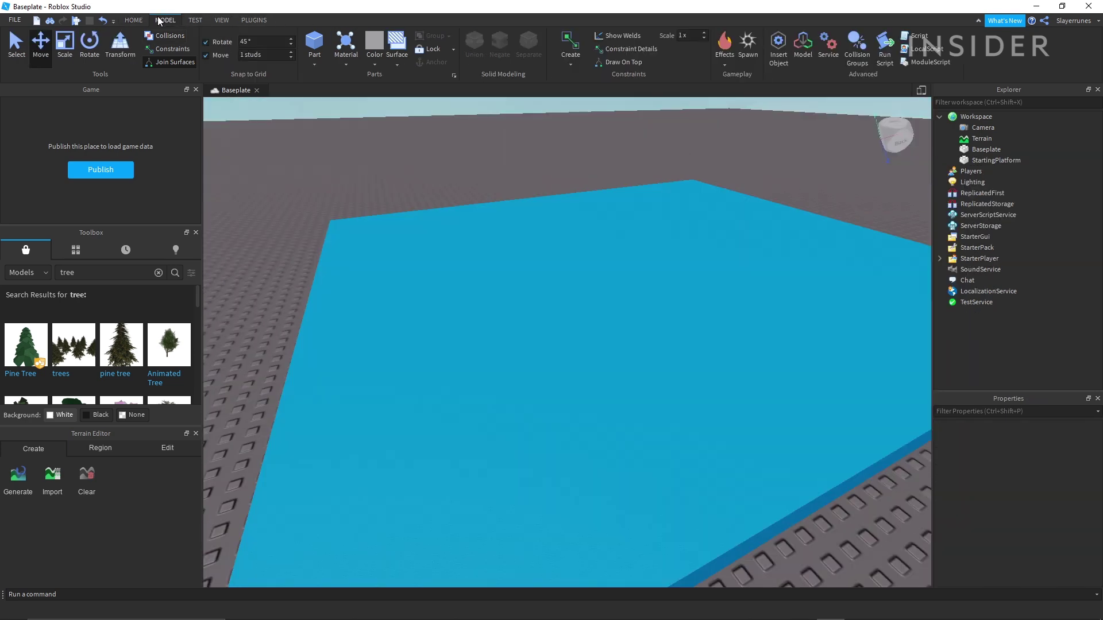
click(748, 44)
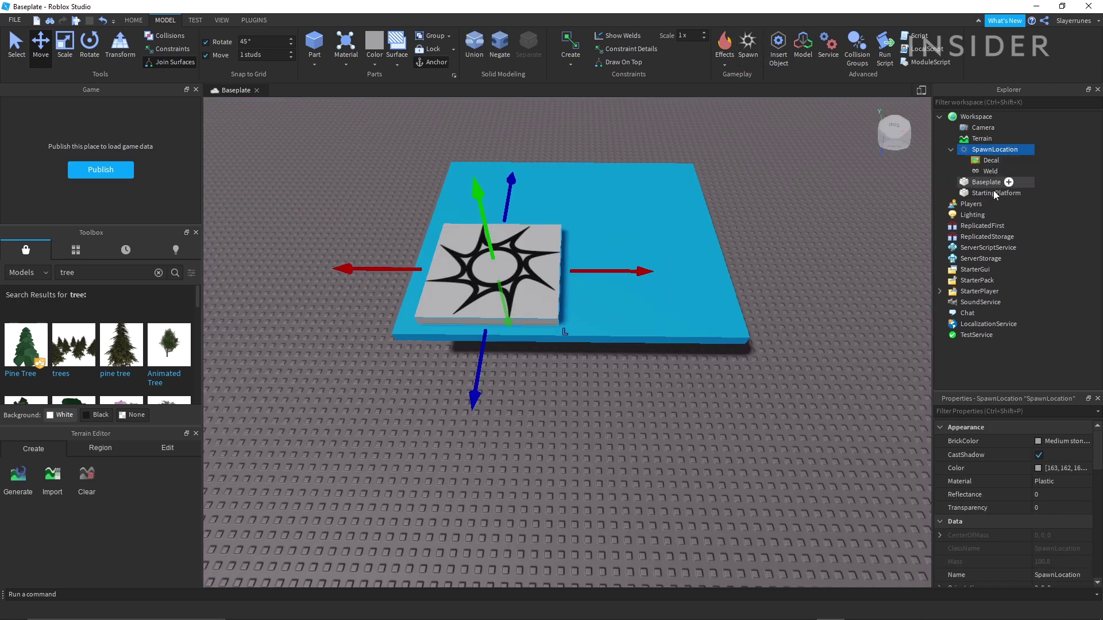
Step: Set the SpawnLocation's Transparency to 1
click(1041, 508)
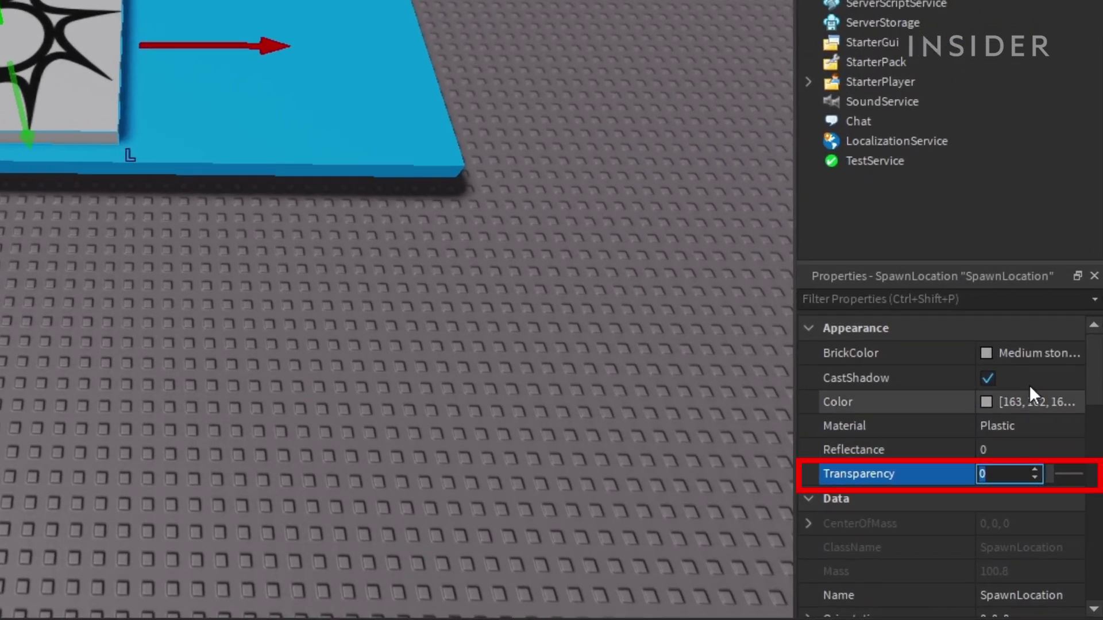
text(1)
key(Return)
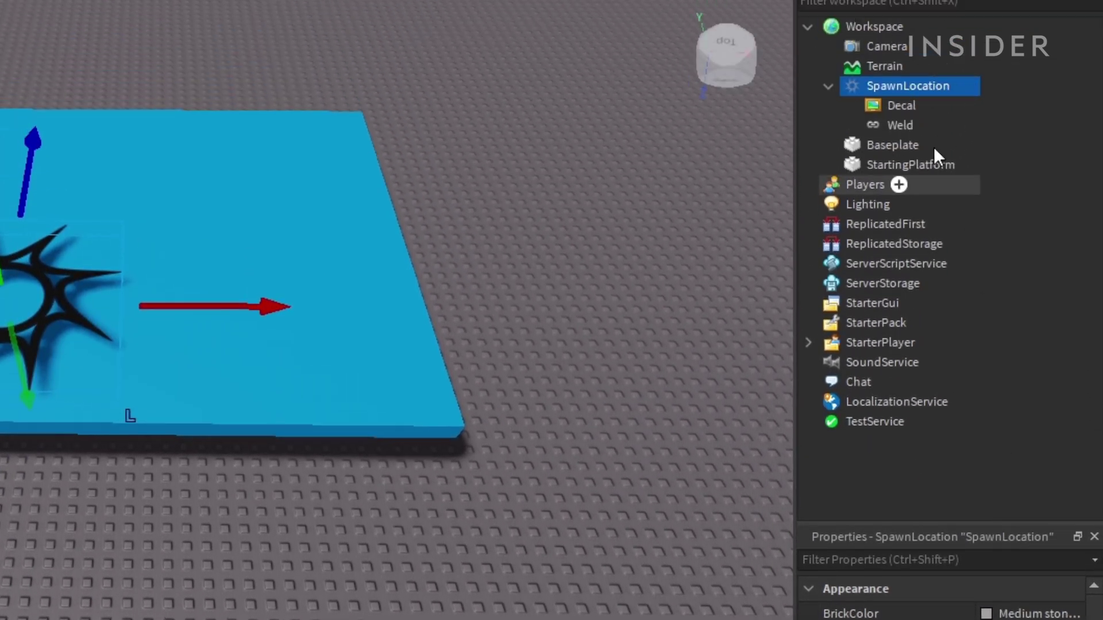
Step: Delete the Decal from the SpawnLocation and turn off the SpawnLocation's CanCollide property
click(899, 106)
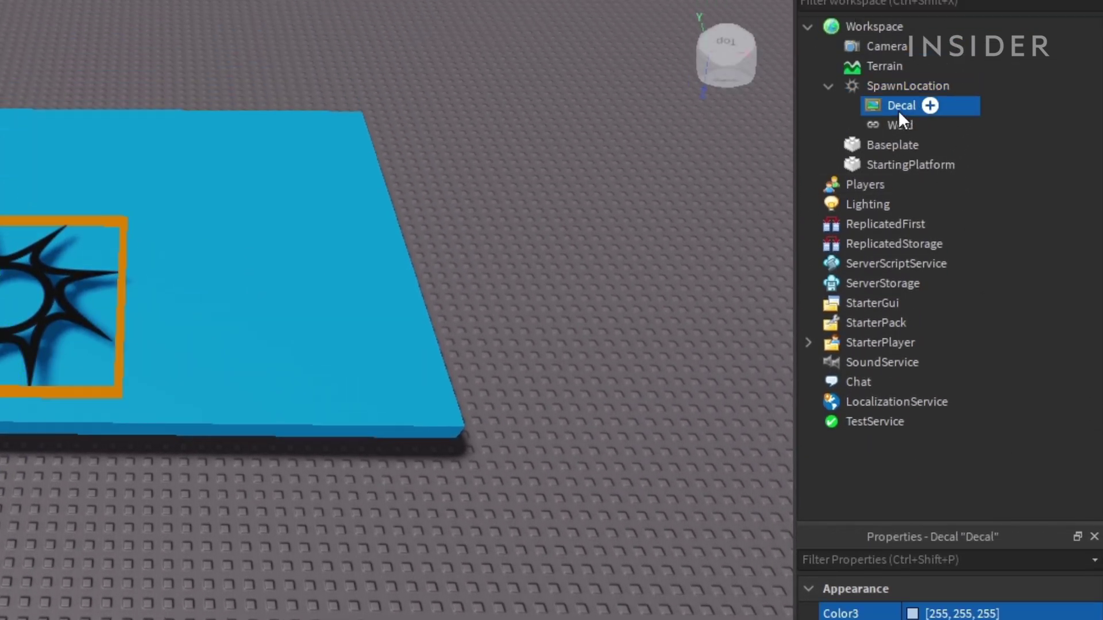
key(Delete)
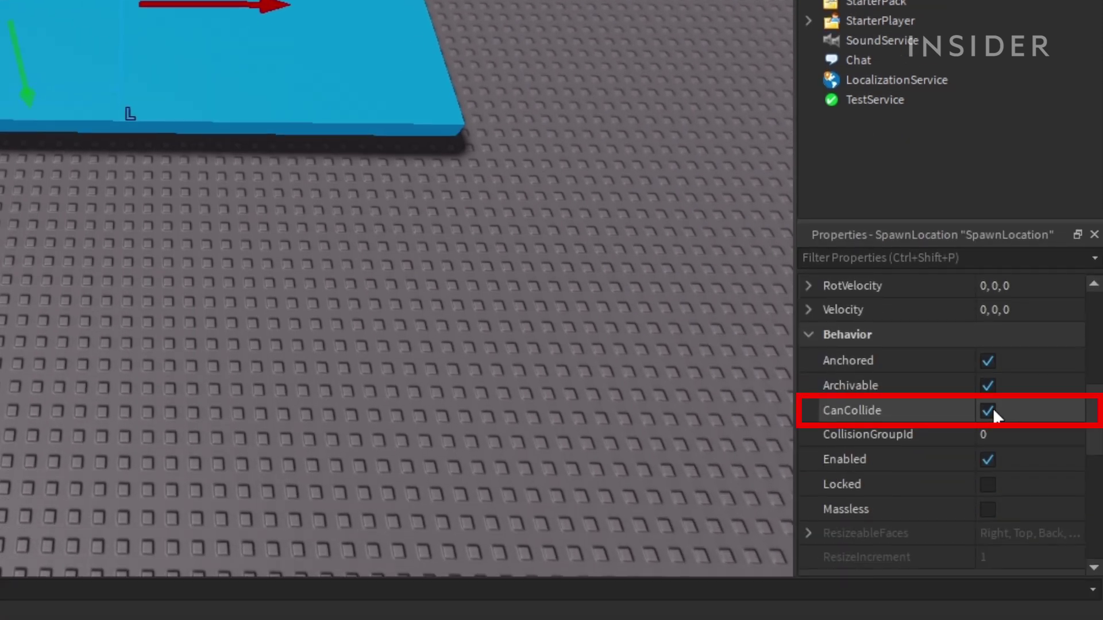
click(988, 410)
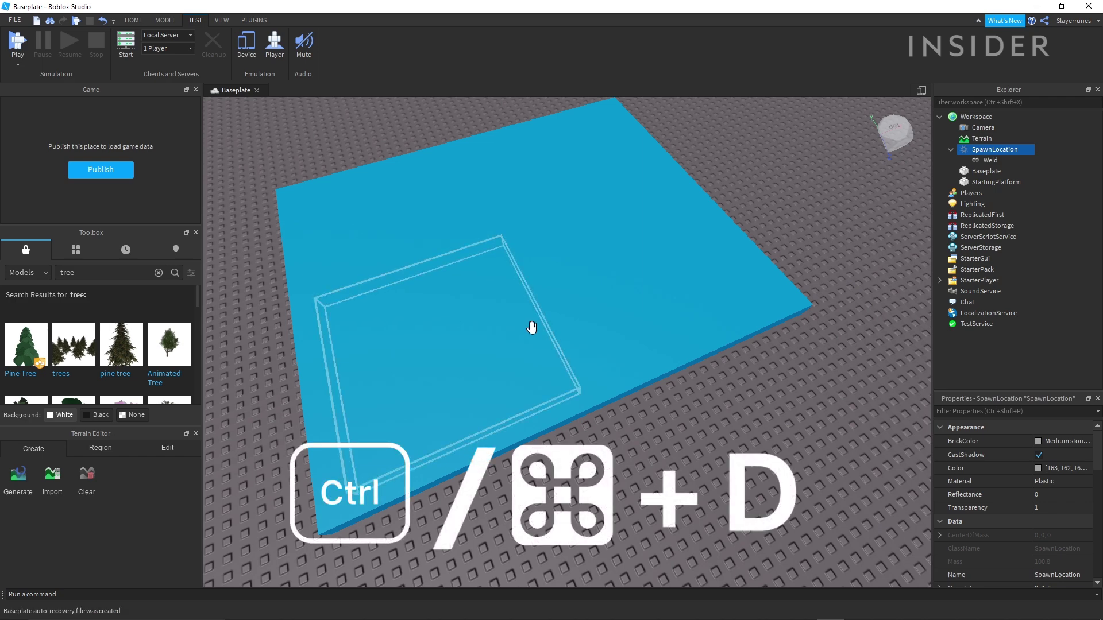
Step: Duplicate the invisible SpawnLocation, move the copy across the blue platform and duplicate it again
key(ctrl+d)
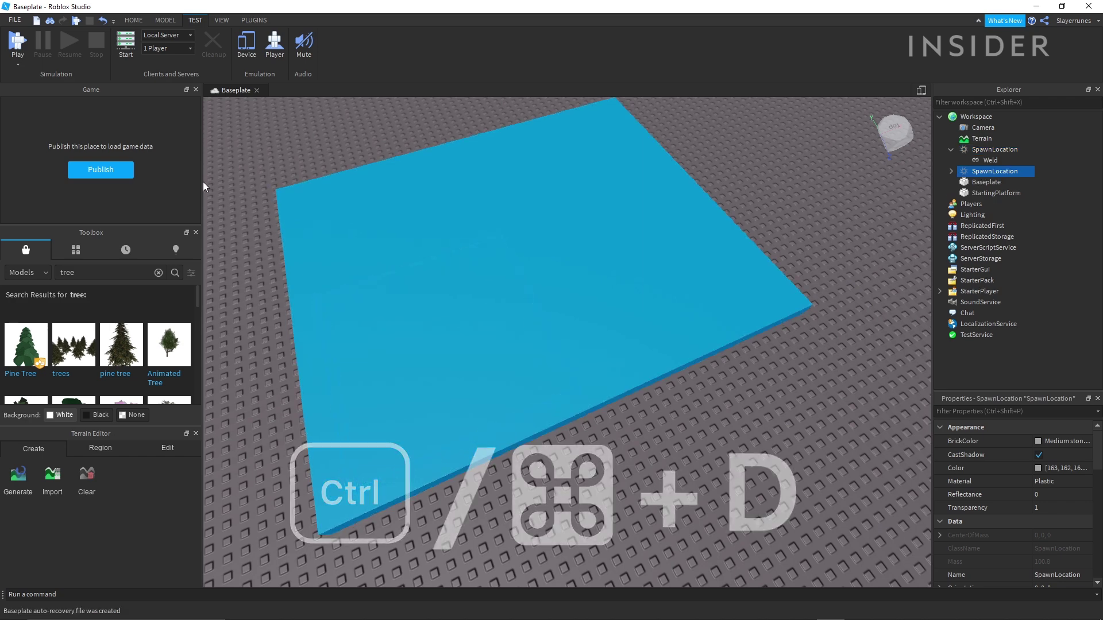
drag(409, 296, 683, 313)
key(ctrl+d)
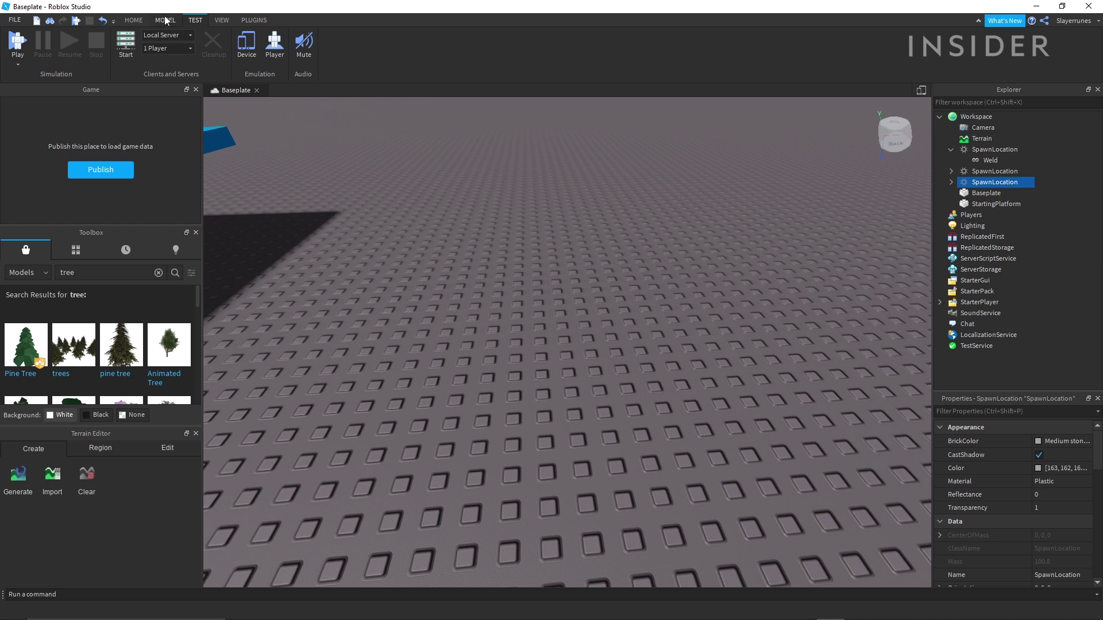
Step: Insert a new block part on the baseplate, undoing and redoing its insertion
click(165, 20)
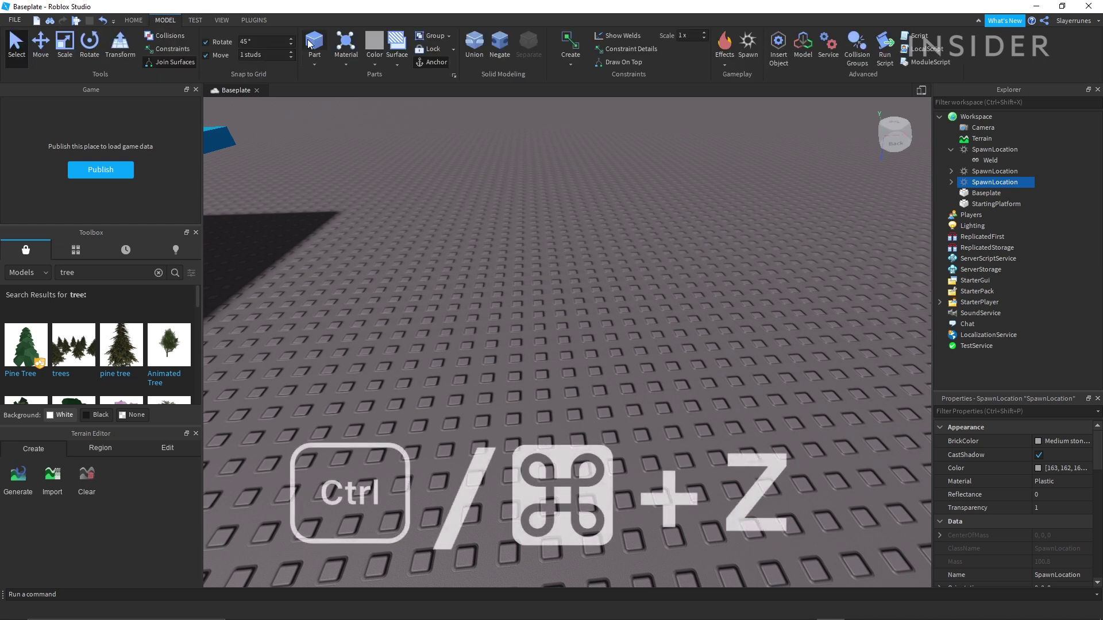
key(ctrl+z)
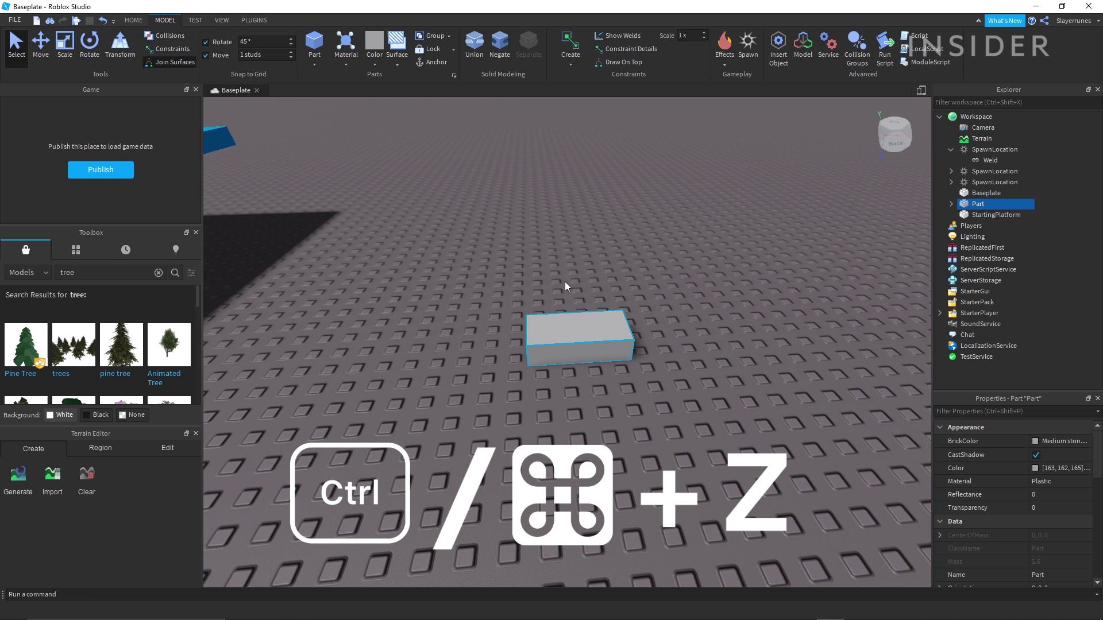
key(ctrl+z)
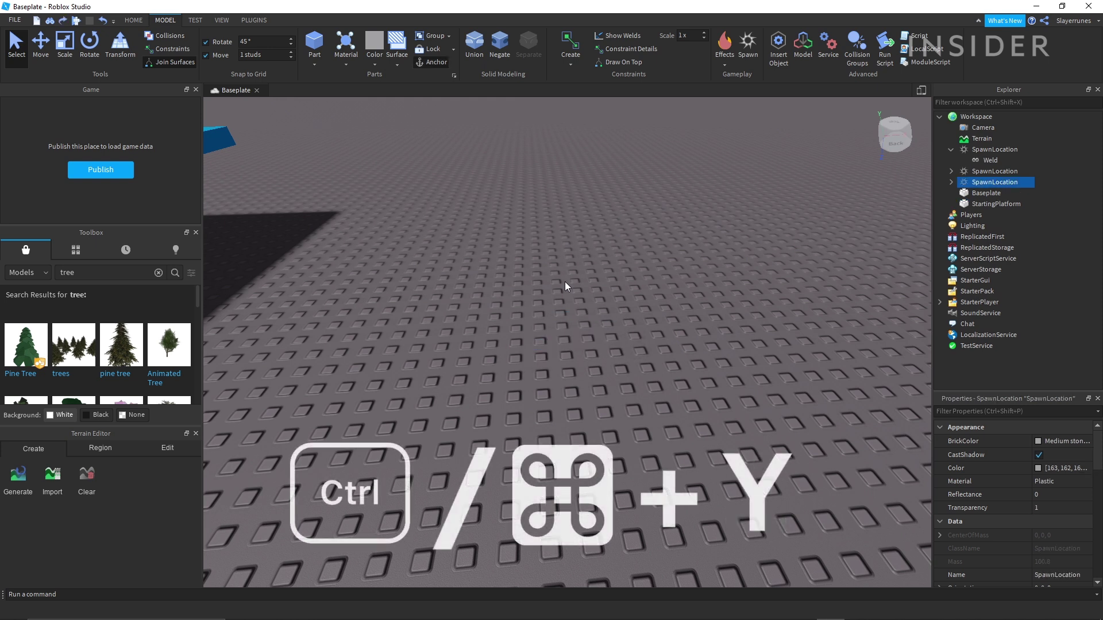
key(ctrl+y)
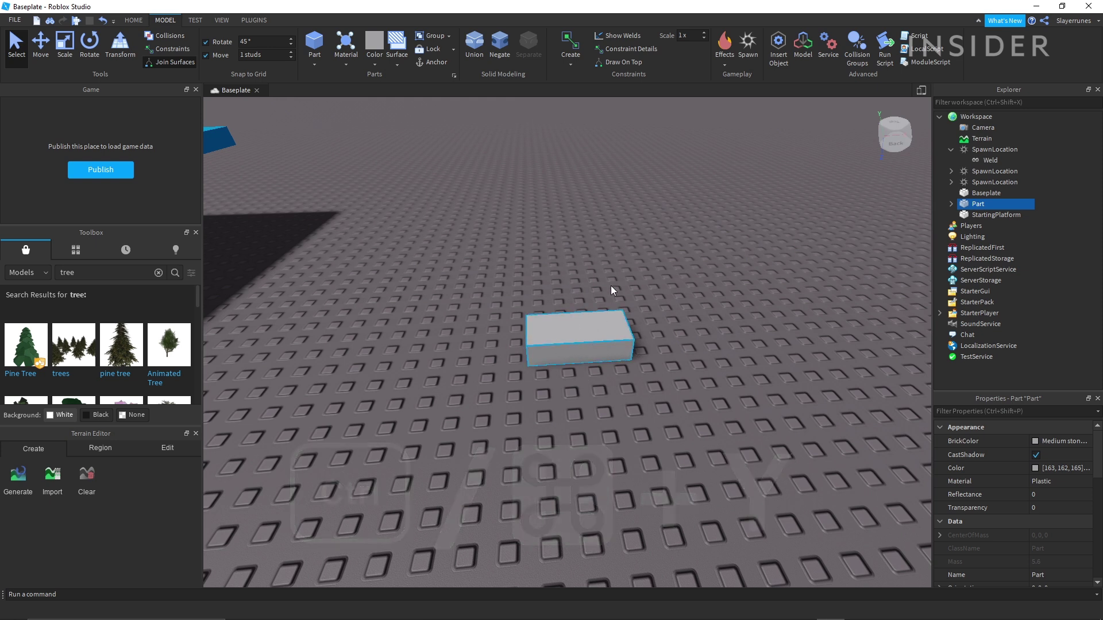
Step: Rotate the new grey part in place by two quarter turns
key(ctrl+r)
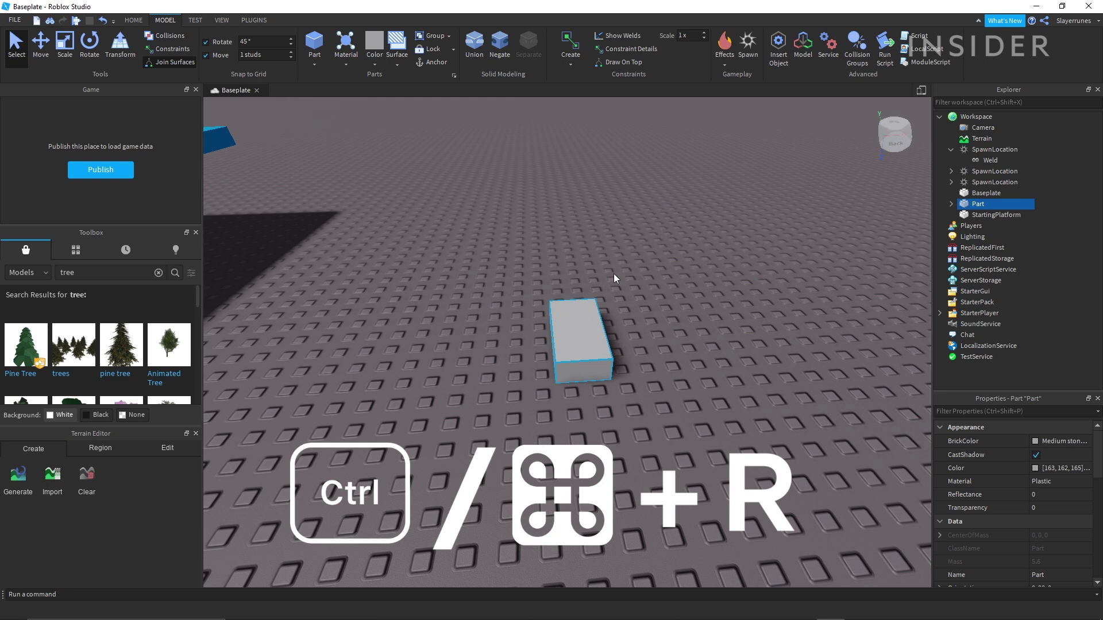
key(ctrl+r)
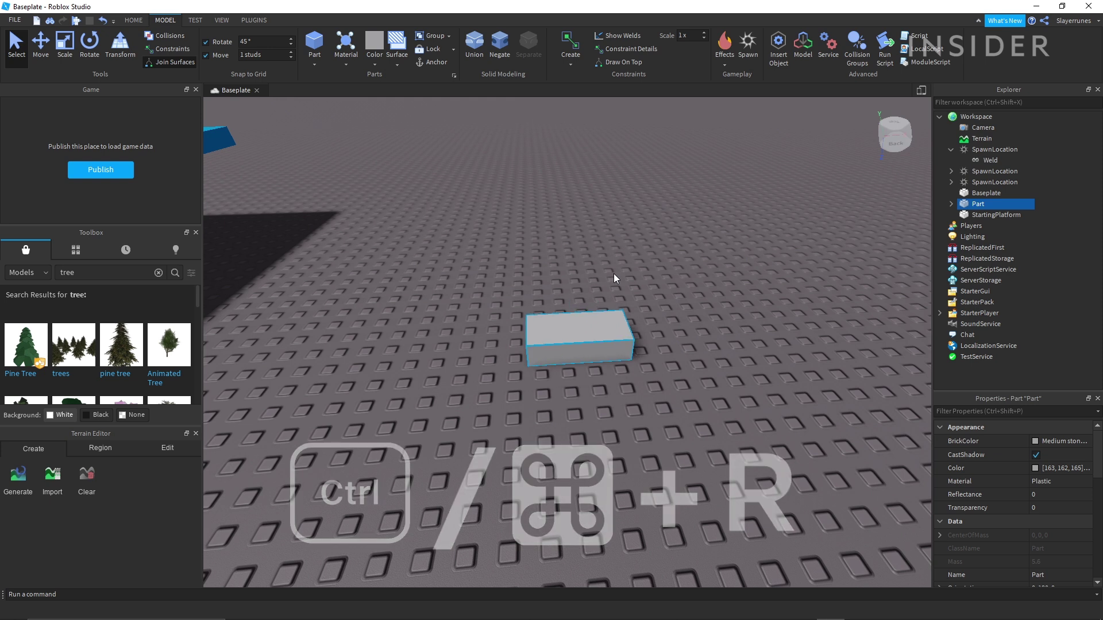
key(f)
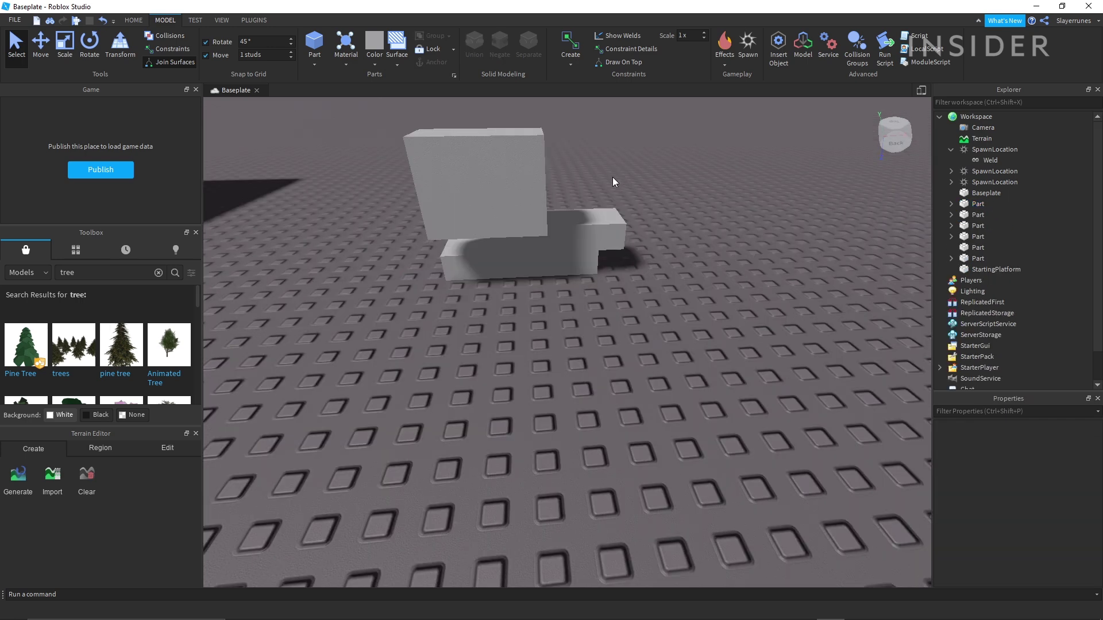
Step: Select all six stacked grey parts in the viewport and group them
right_drag(613, 178, 613, 178)
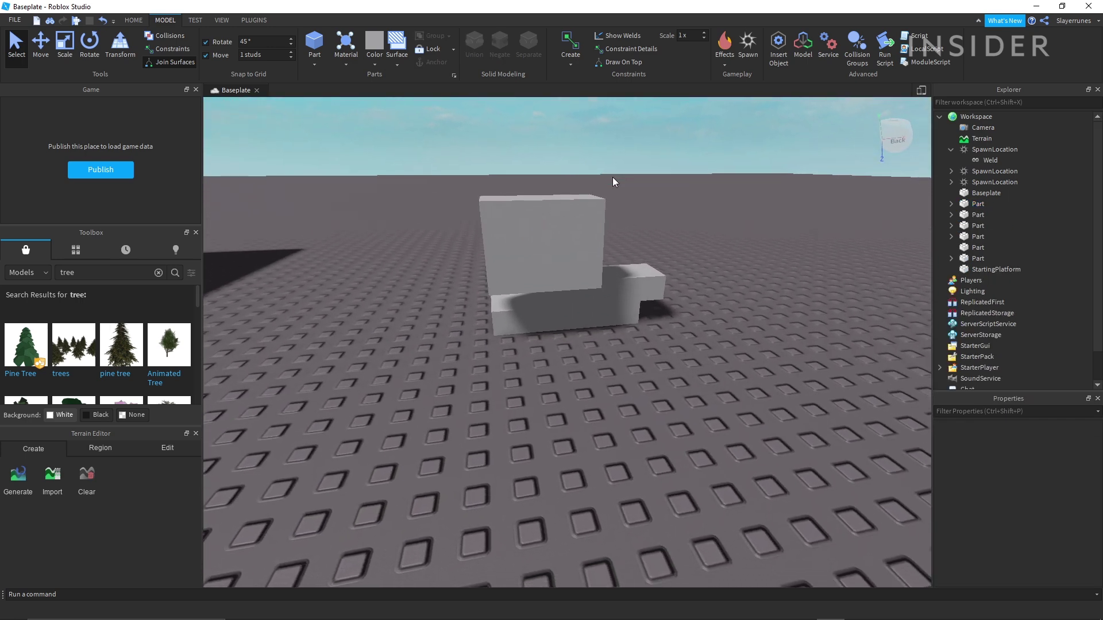
click(546, 213)
ctrl+click(543, 263)
ctrl+click(540, 281)
ctrl+click(602, 293)
ctrl+click(603, 309)
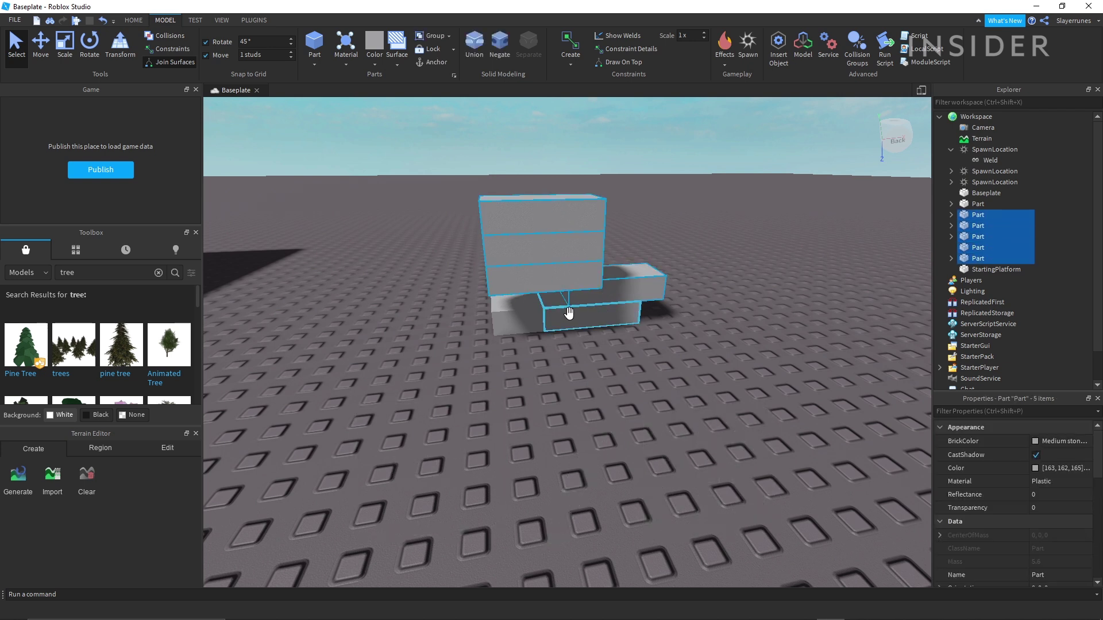
ctrl+click(525, 316)
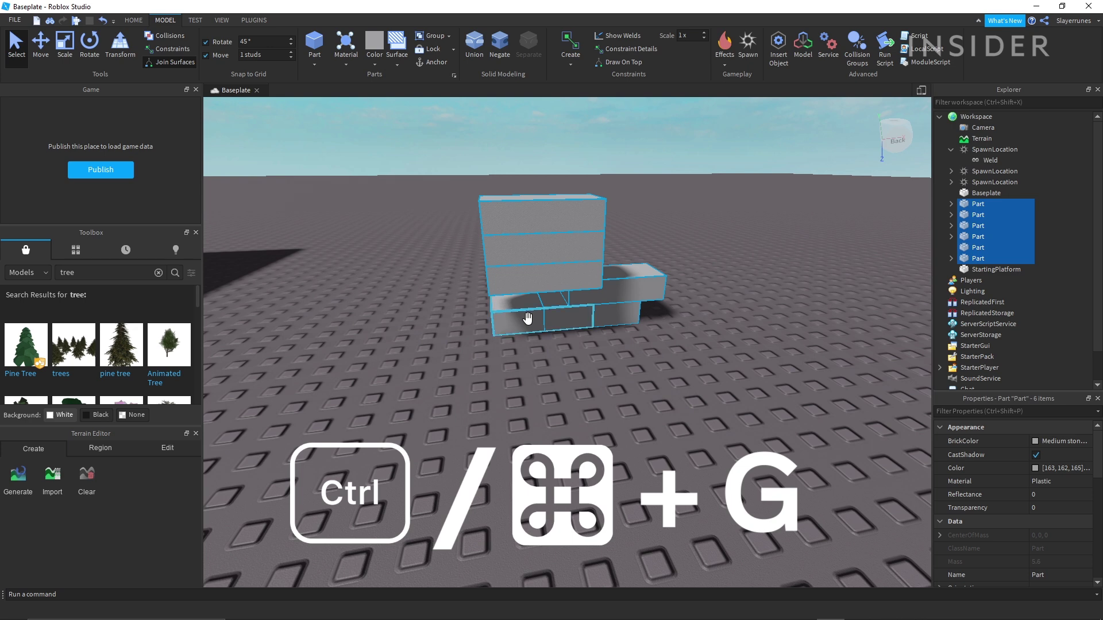
key(ctrl+g)
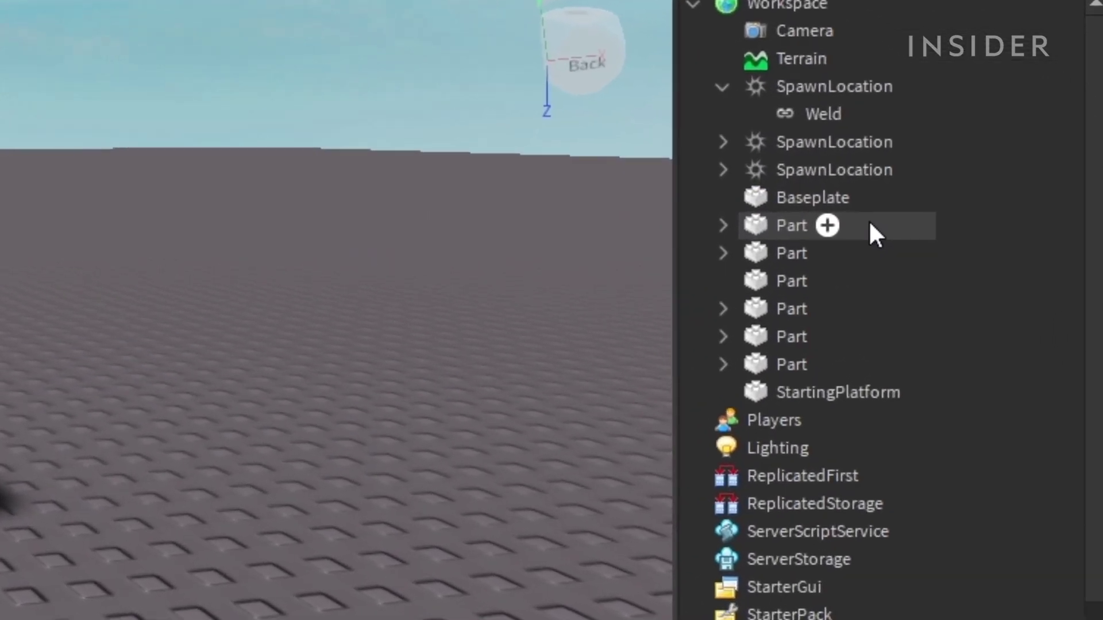
Step: Select the whole range of six Part entries in the workspace hierarchy and group them
click(1009, 203)
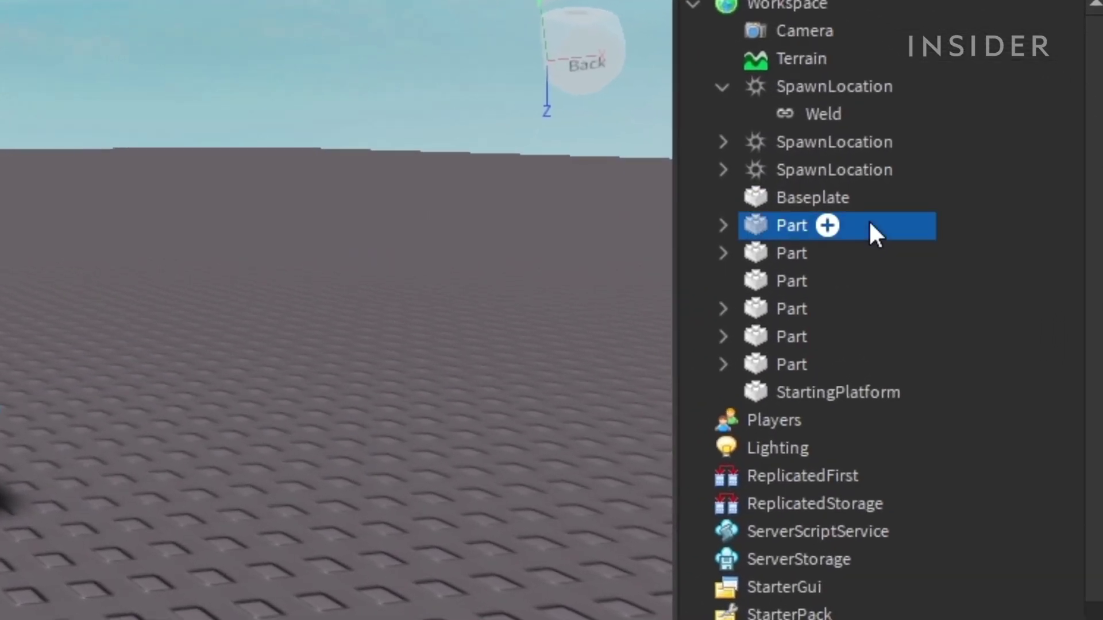
shift+click(868, 370)
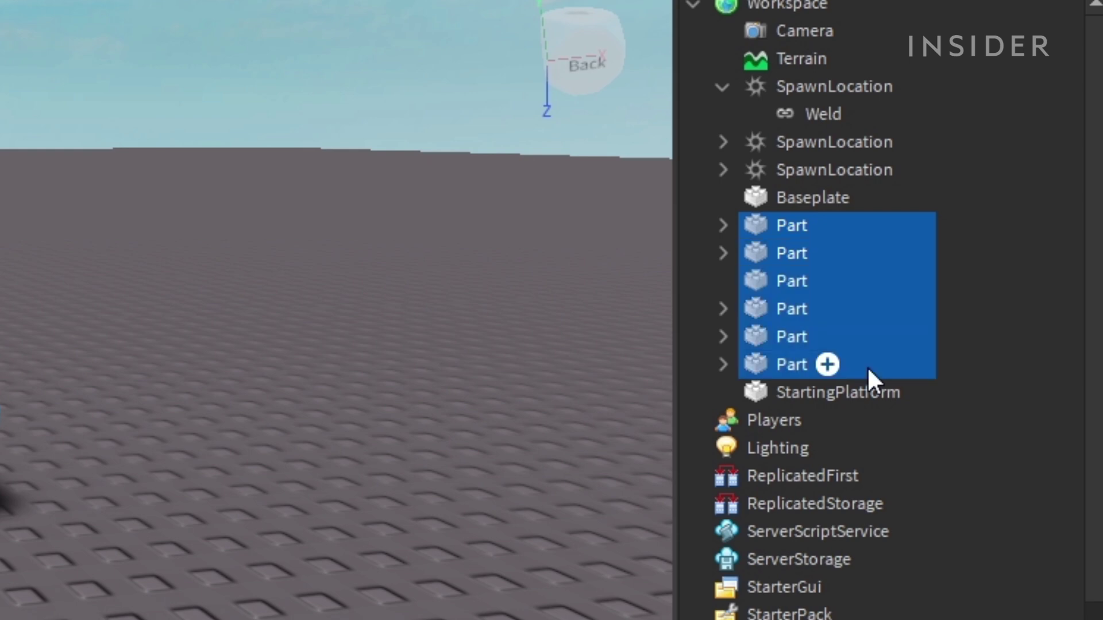
key(ctrl+g)
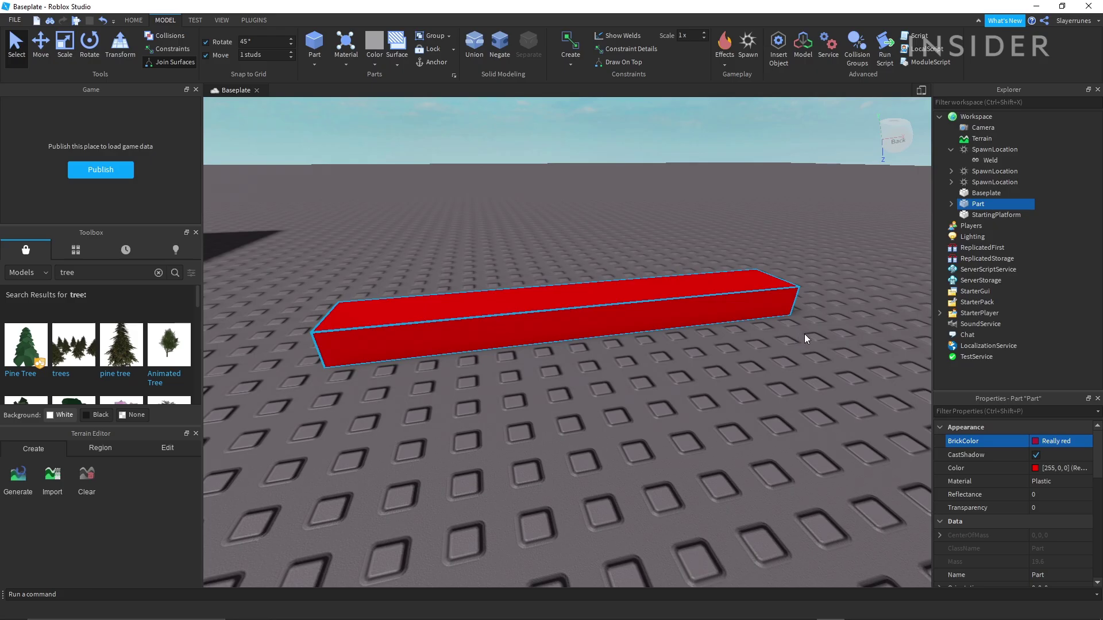
Step: Playtest the obstacle course by running and jumping from the blue platform across the yellow planks
click(804, 333)
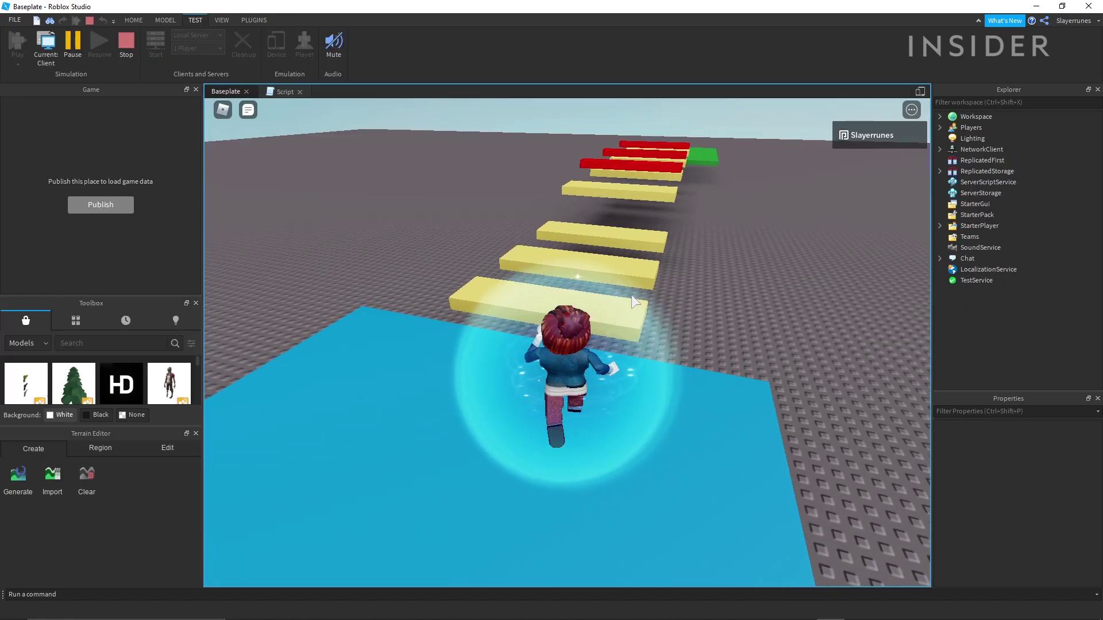
key(w)
key(space)
key(space)
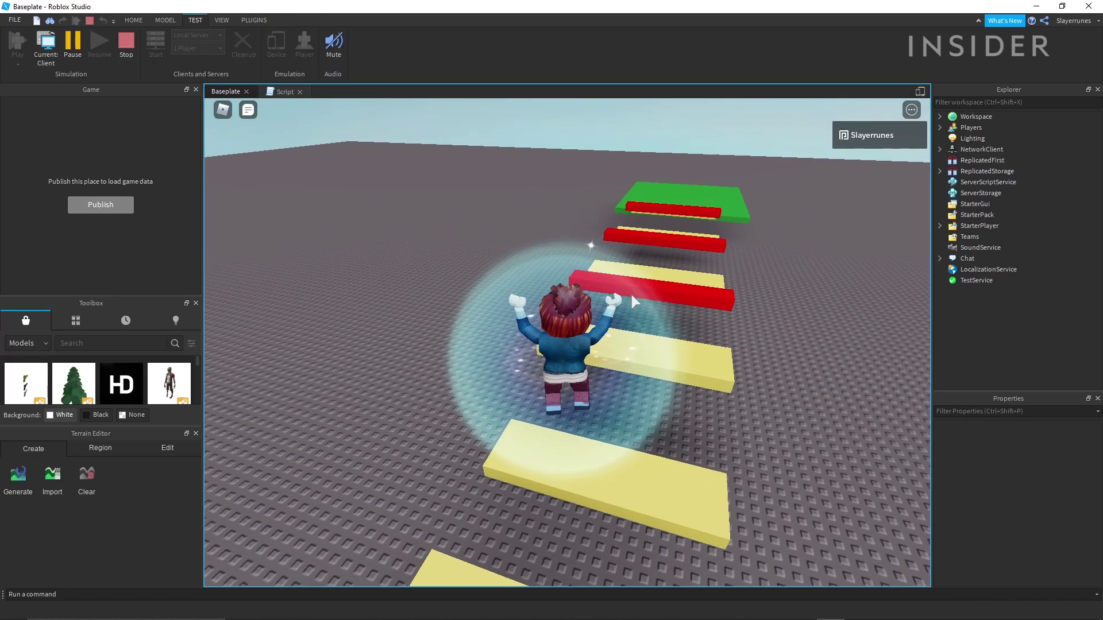
key(d)
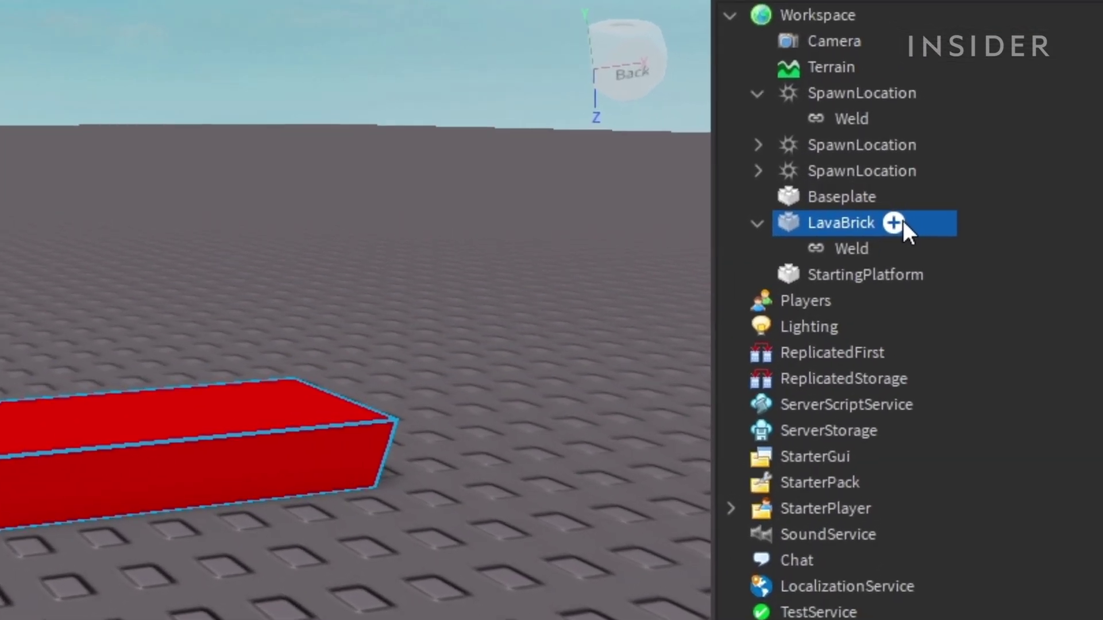
Step: Add a Script to the LavaBrick part and move the brick farther away from the blue platform
click(1008, 204)
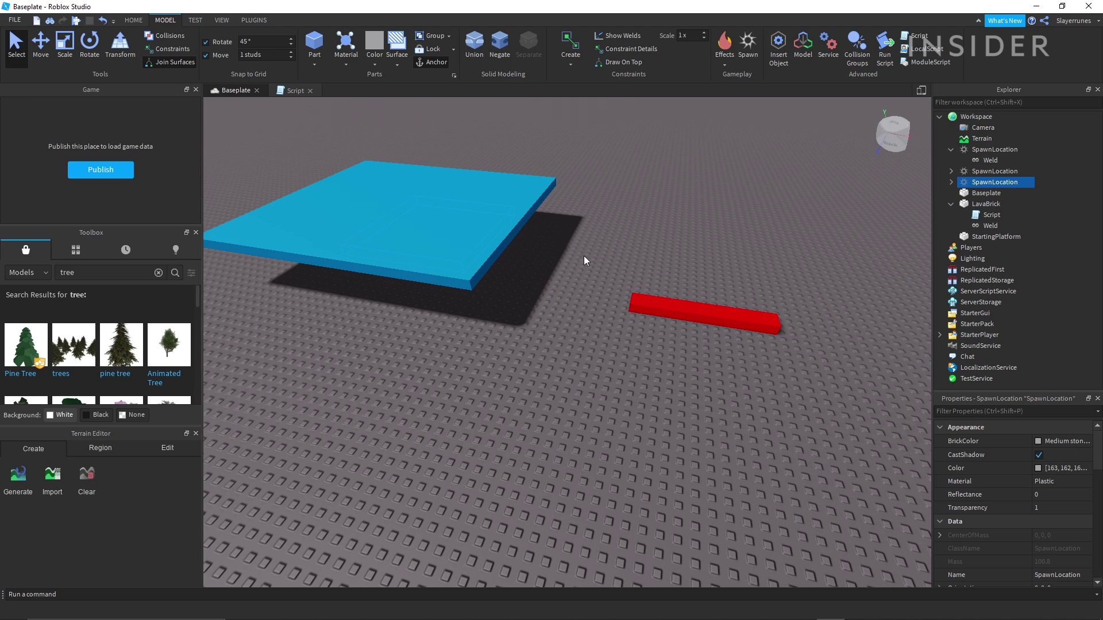
drag(649, 301, 852, 330)
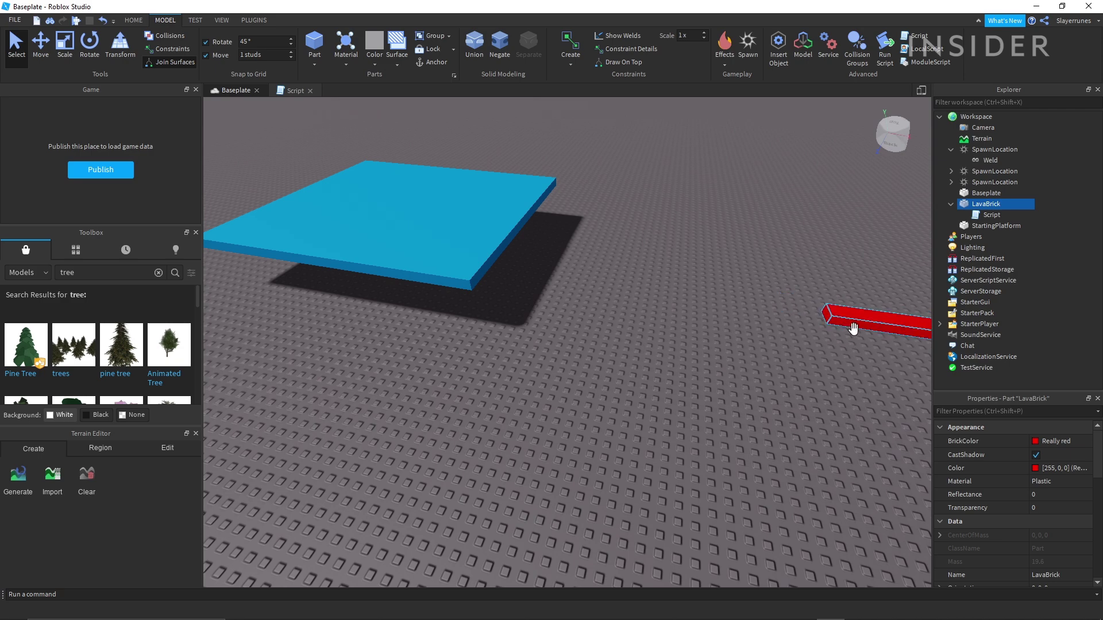
Step: Insert a new part beside the blue platform and scale it into a long plank parallel to the platform's edge
right_drag(669, 291, 668, 291)
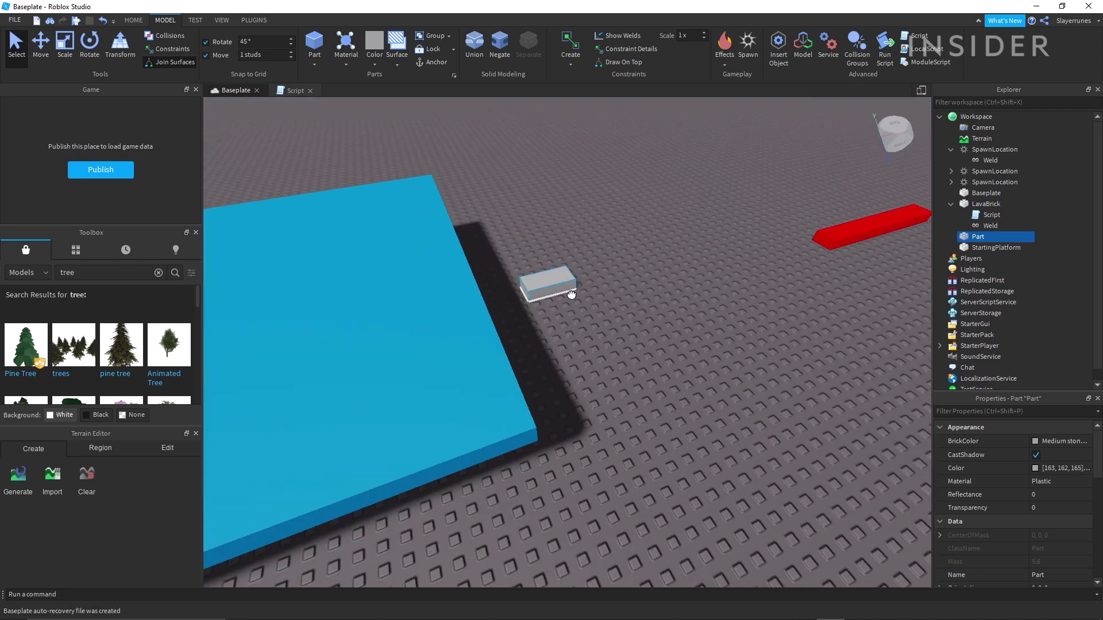
key(ctrl+2)
key(ctrl+4)
drag(598, 269, 618, 216)
right_drag(689, 253, 689, 253)
click(65, 51)
drag(649, 346, 888, 362)
drag(694, 396, 704, 439)
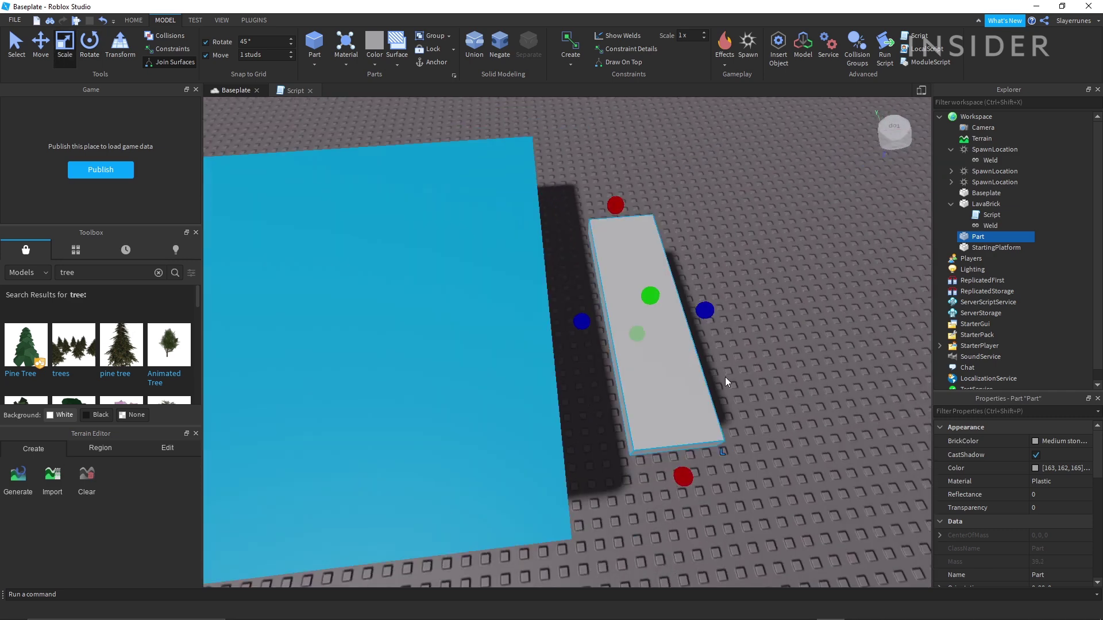
Step: Raise the plank off the baseplate and set its BrickColor to Daisy orange
key(ctrl+2)
click(1049, 441)
click(976, 370)
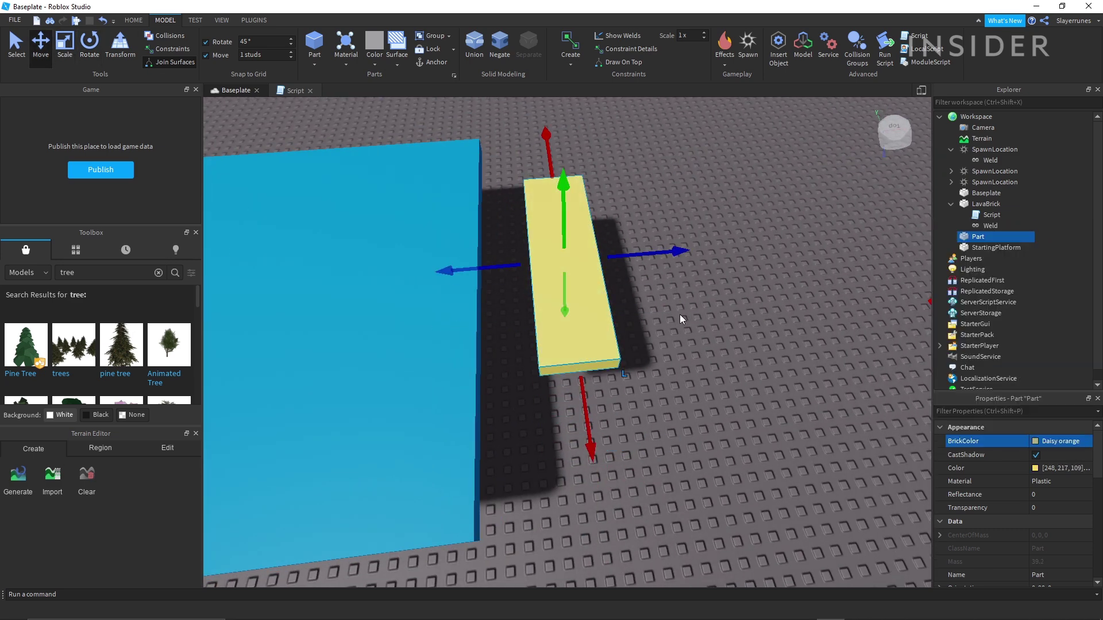
right_drag(680, 315, 680, 315)
Step: Duplicate the yellow plank twice, spacing the copies in a row leading away from the blue platform
key(ctrl+d)
key(d)
drag(708, 317, 822, 336)
key(ctrl+d)
right_drag(821, 337, 822, 337)
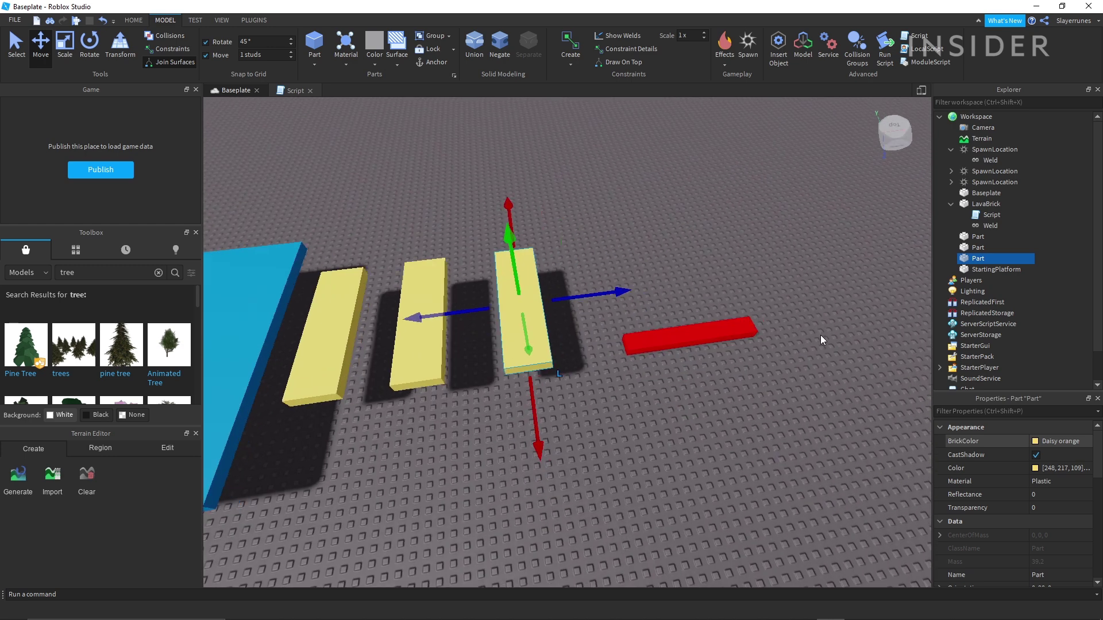
Step: Rotate the LavaBrick a quarter turn so that it runs parallel to the yellow planks
click(697, 337)
key(ctrl+4)
drag(724, 406, 584, 398)
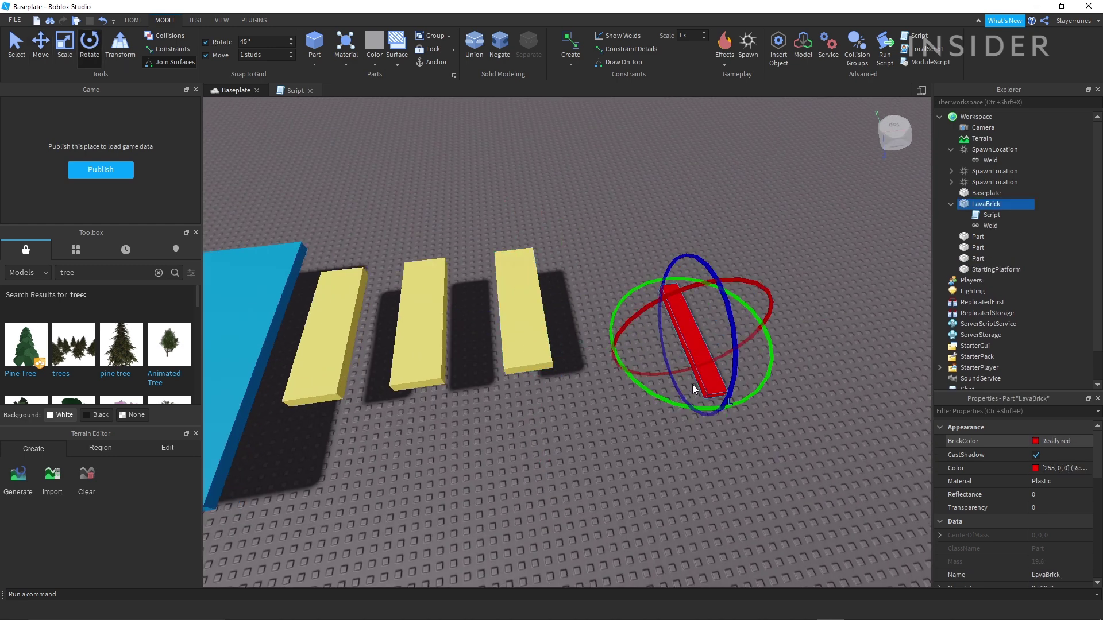
Step: Duplicate the third yellow plank and place the copy farther along the row, slightly higher
click(522, 310)
key(ctrl+2)
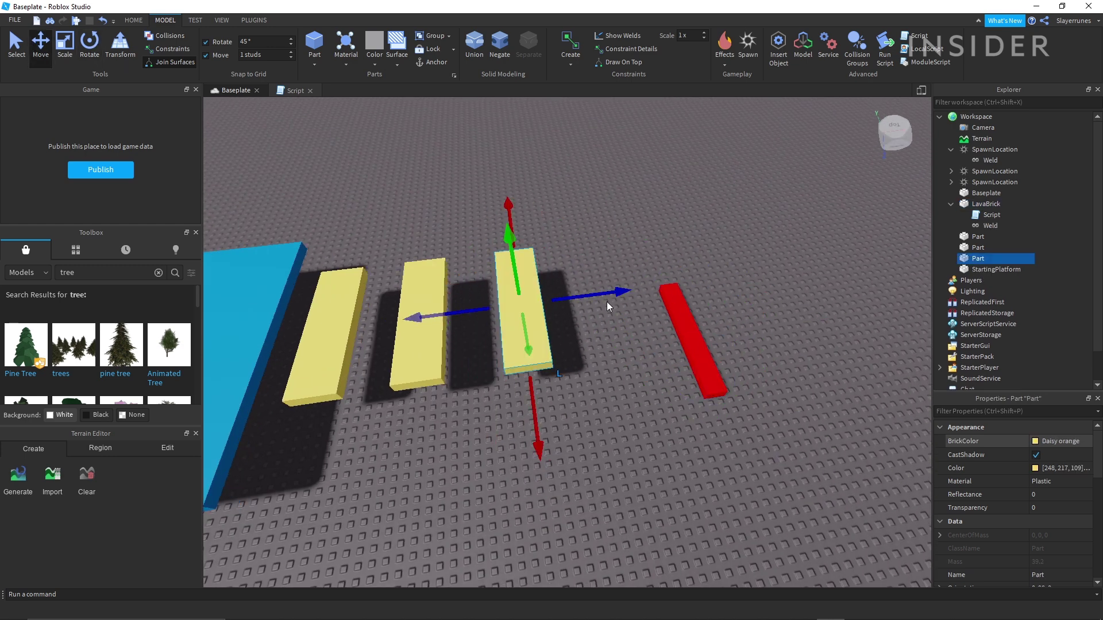
key(ctrl+d)
drag(616, 294, 715, 290)
drag(623, 230, 622, 209)
Step: Raise the LavaBrick off the baseplate and line it up just past the fourth yellow plank
right_drag(615, 303, 615, 303)
key(d)
click(616, 303)
drag(630, 258, 639, 187)
key(a)
right_click(645, 214)
click(722, 236)
key(w)
right_drag(753, 253, 729, 237)
Step: Duplicate yellow planks and the LavaBrick to extend the course with three lava bricks alternating with planks
click(556, 304)
key(ctrl+d)
drag(661, 295, 852, 307)
click(652, 230)
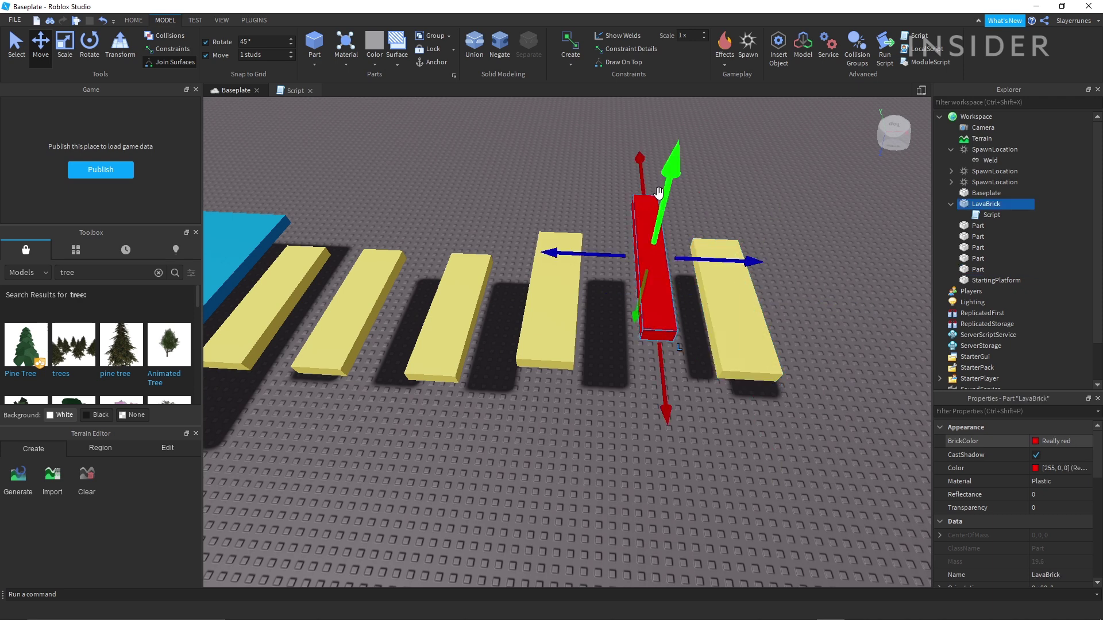
scroll(777, 281, up, 3)
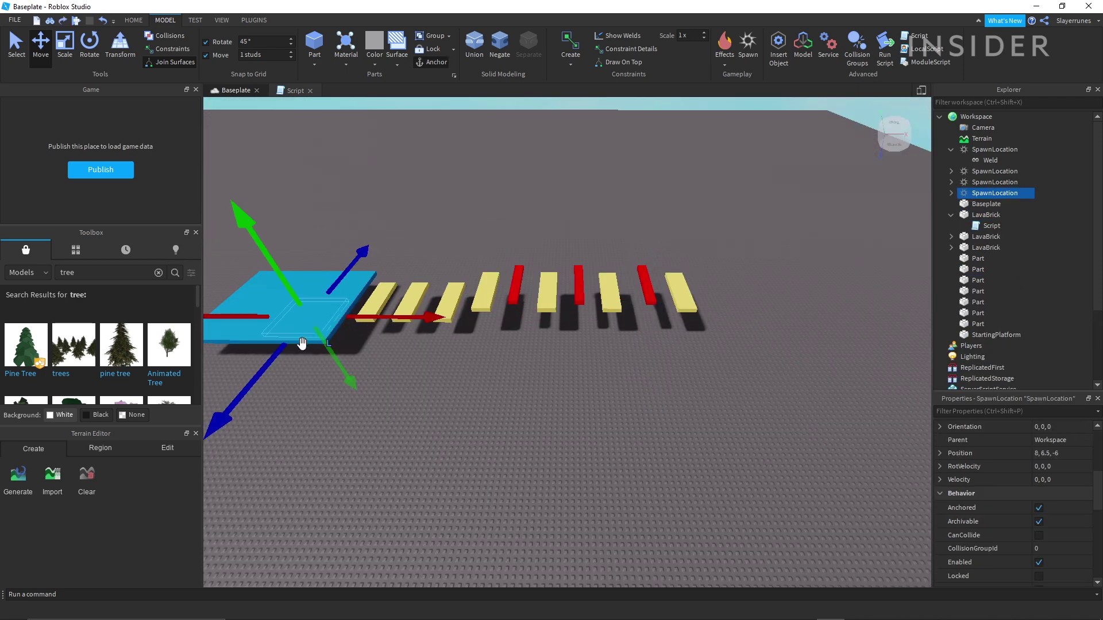
Step: Duplicate the blue starting platform, place the copy past the last yellow plank, and recolour it Sea green
click(289, 343)
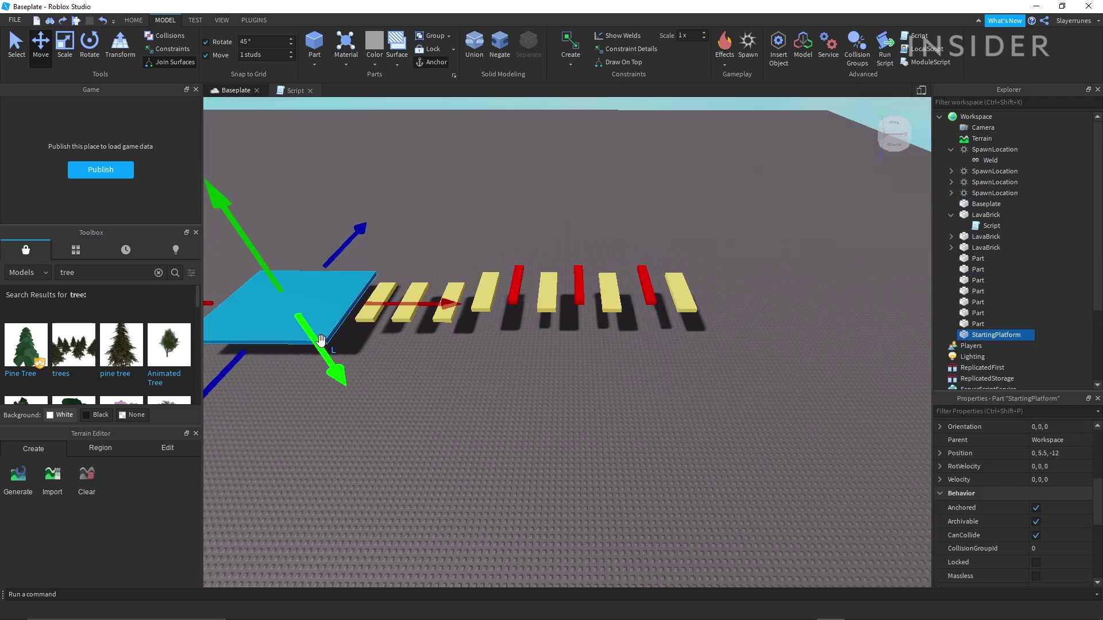
key(ctrl+d)
drag(441, 304, 910, 305)
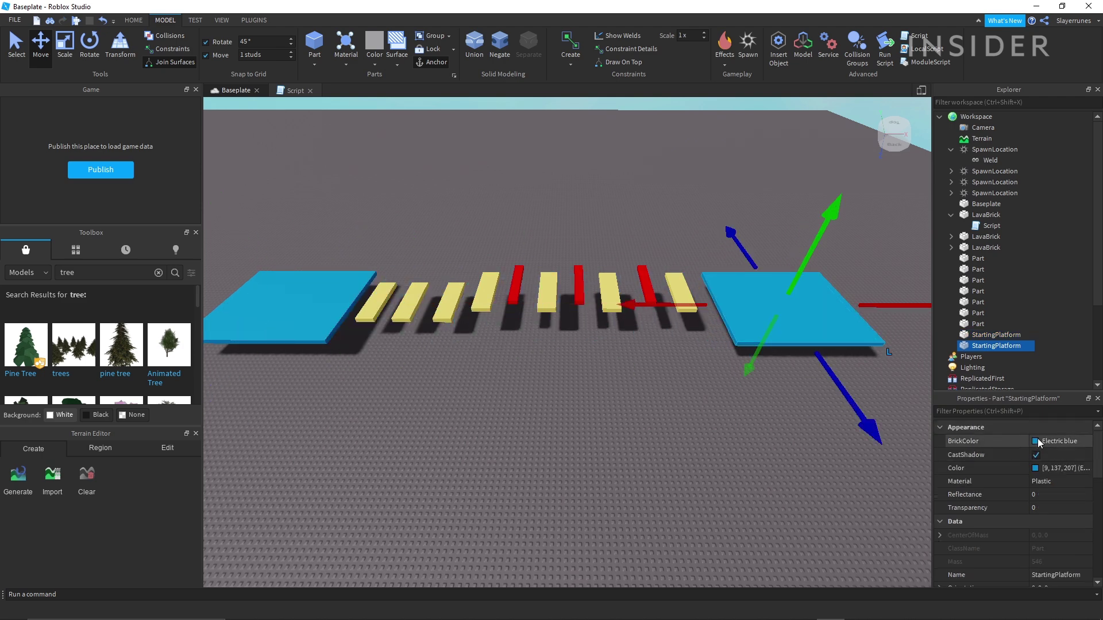
click(1038, 442)
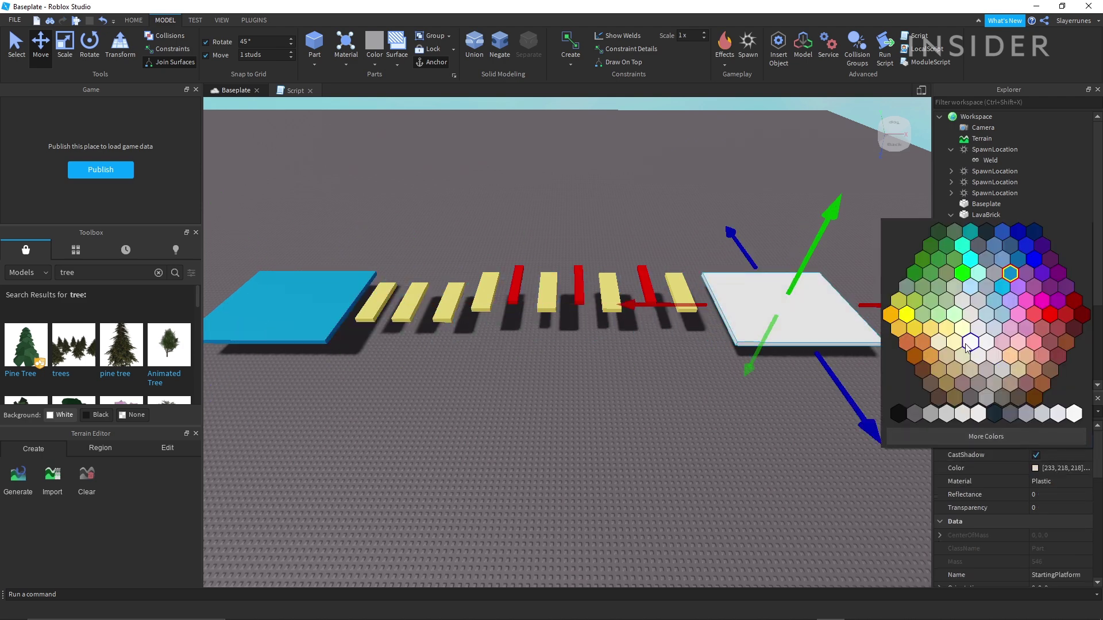
click(942, 260)
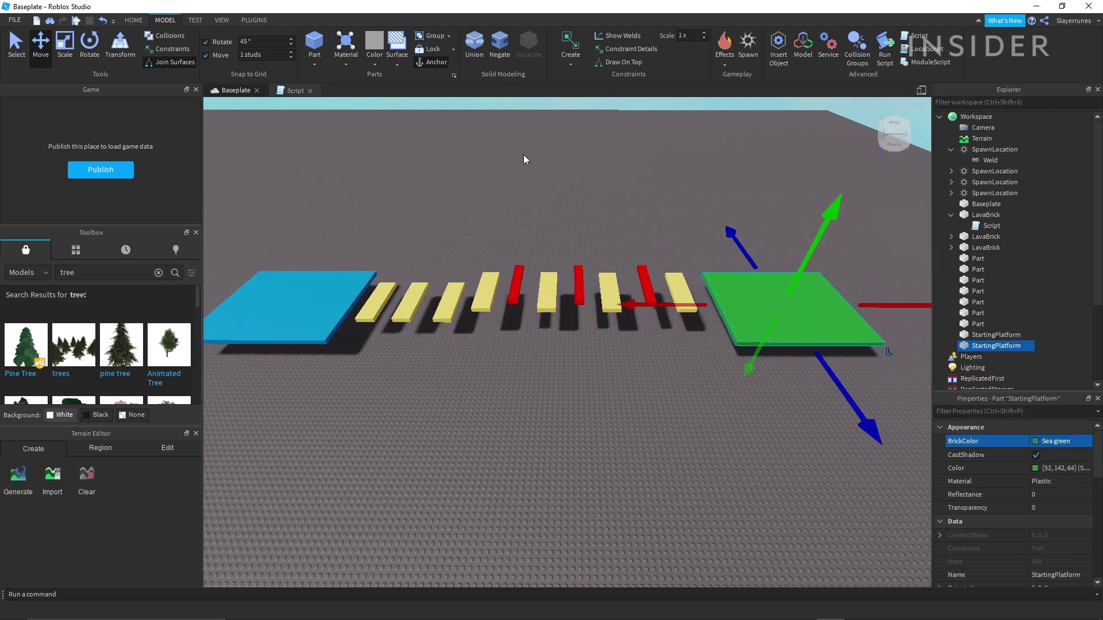
Step: Playtest the course from the spawn, jumping the character from the blue platform across the yellow planks
click(197, 21)
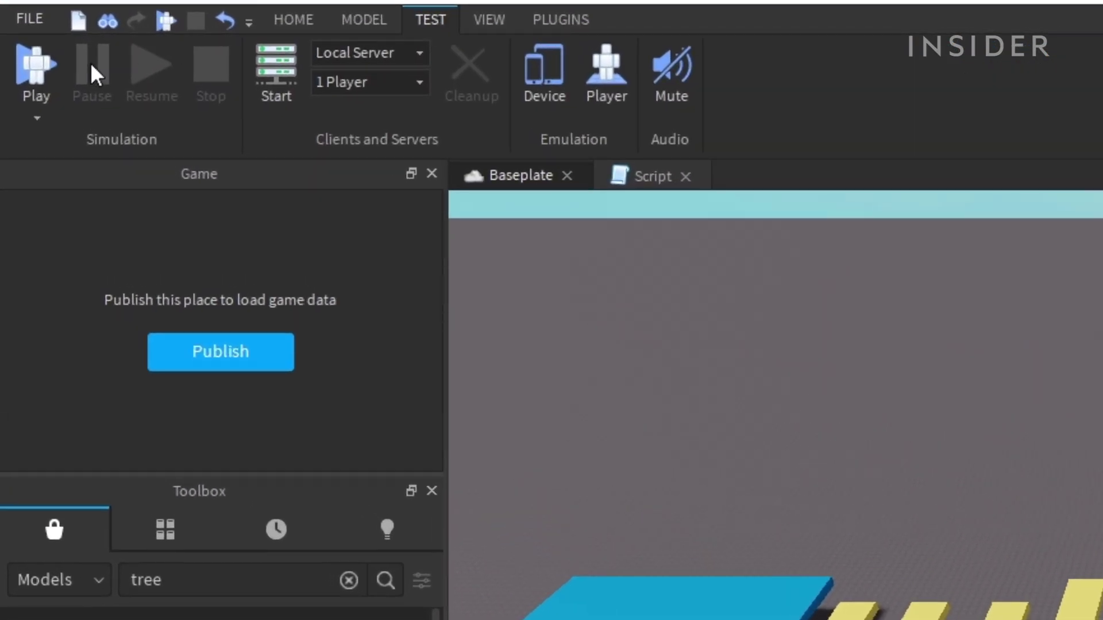
click(49, 70)
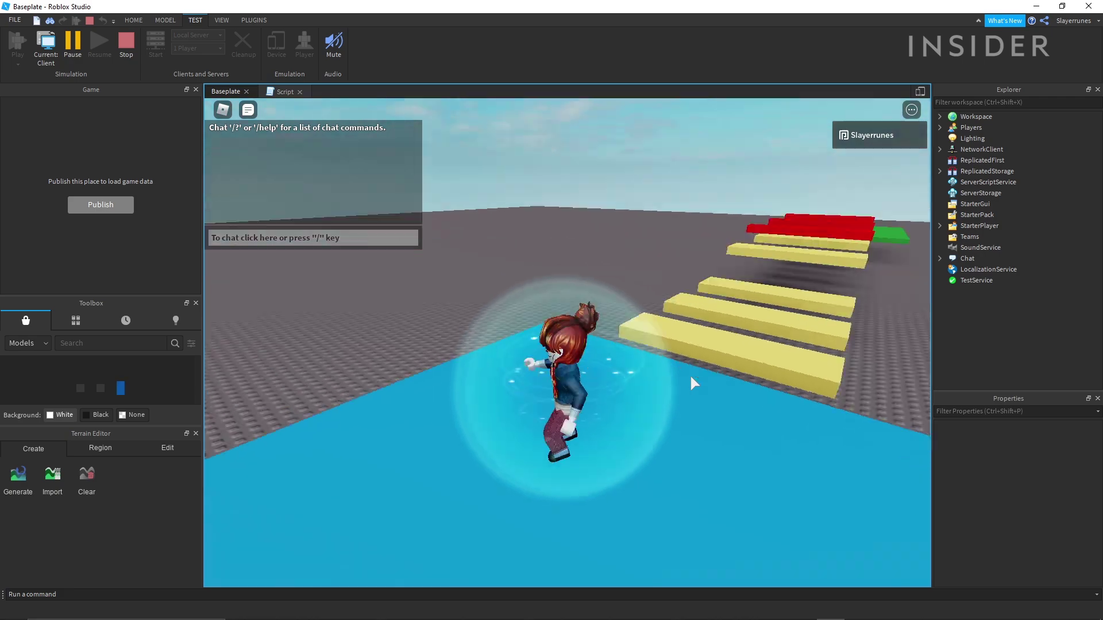
key(w)
right_drag(690, 376, 690, 376)
key(space)
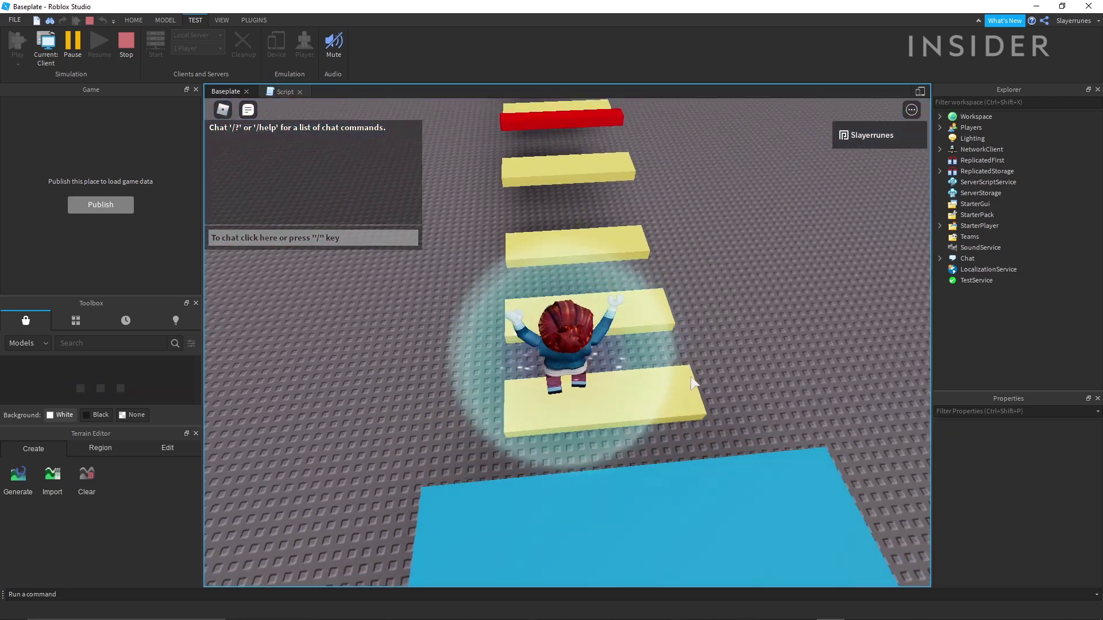
key(w)
key(space)
key(space)
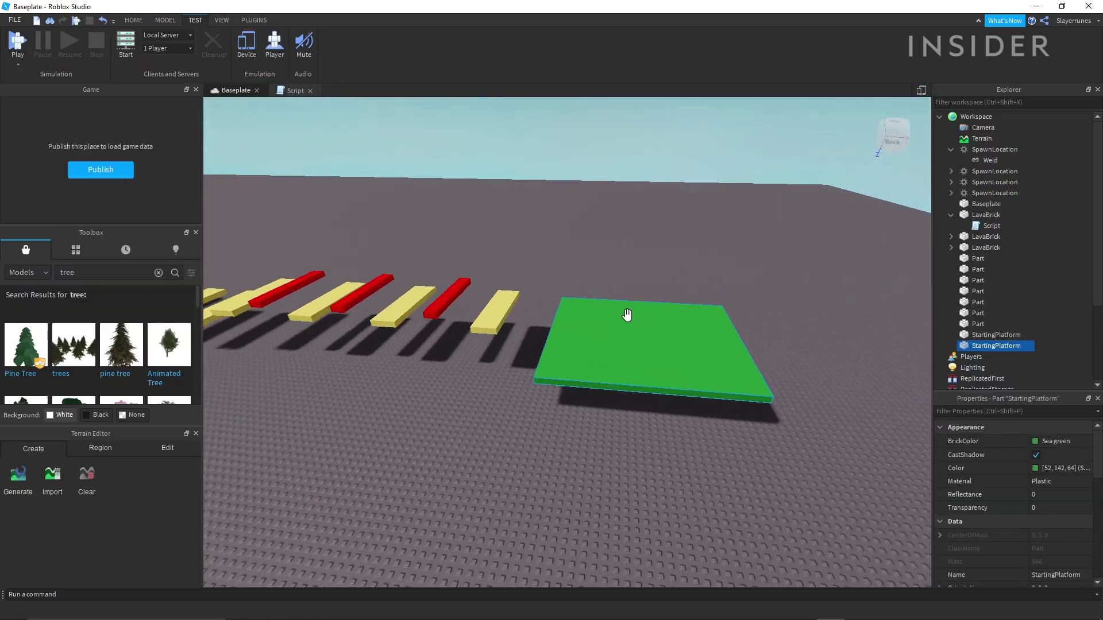
Step: Start a Play Here test from a camera position above the green end platform
key(w)
key(d)
right_drag(627, 315, 629, 316)
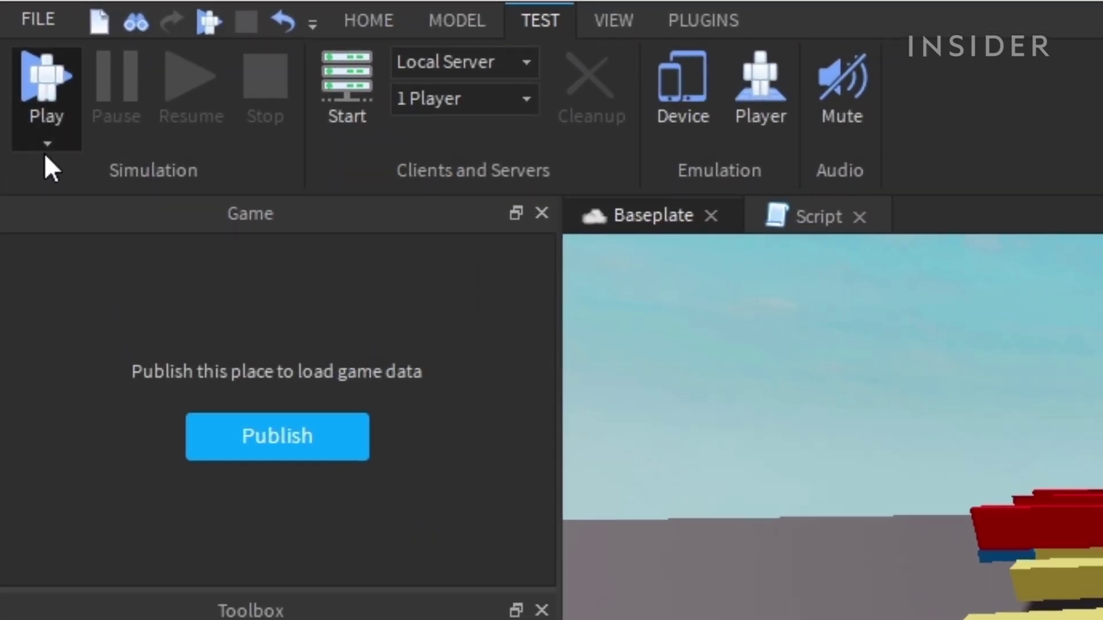
click(18, 65)
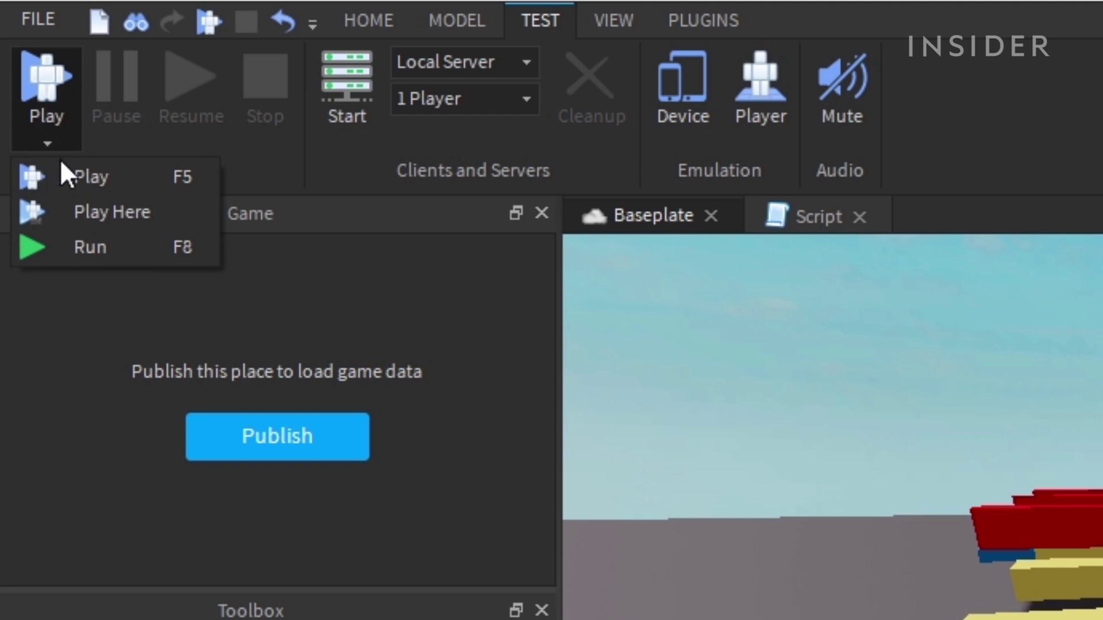
click(101, 214)
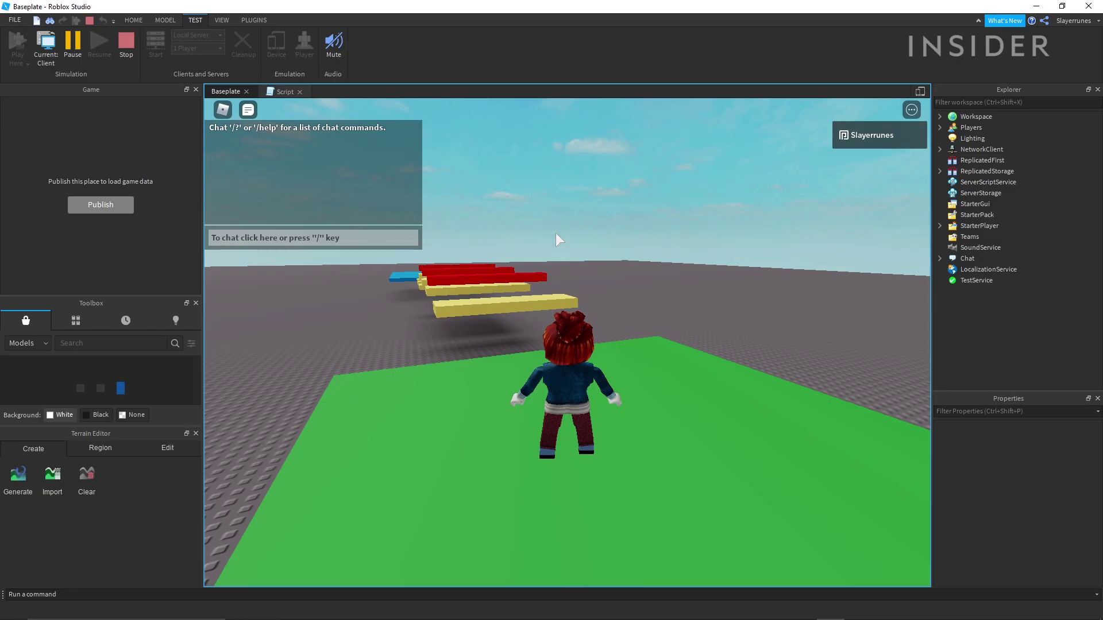
Step: Test the course by jumping the character along the yellow planks and over the lava bricks towards the green platform
right_drag(556, 233, 556, 233)
key(w)
key(space)
key(space)
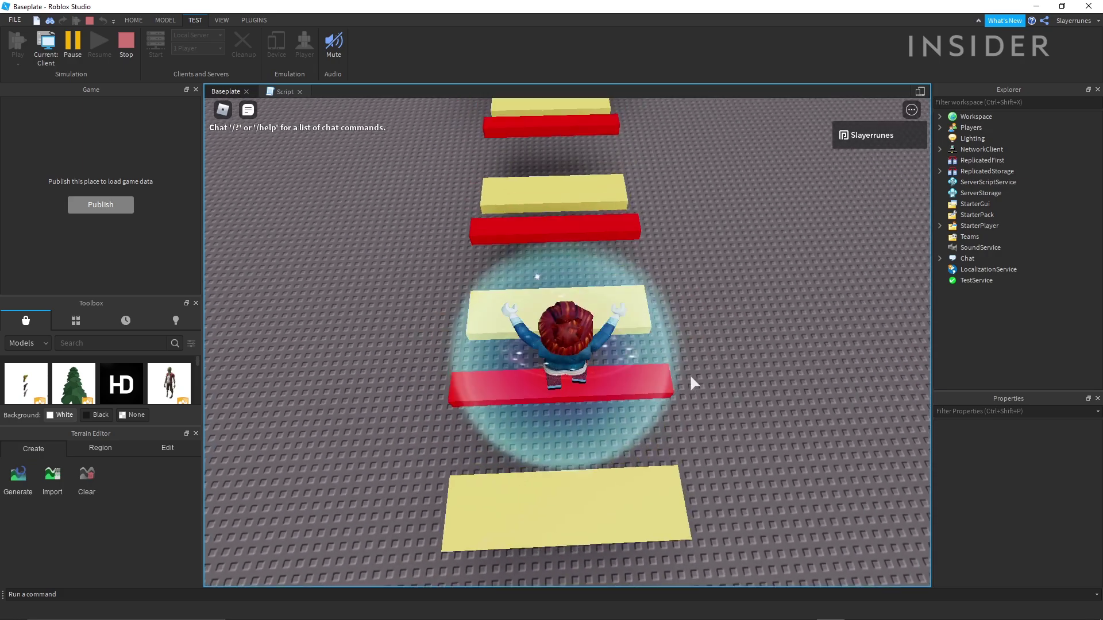
key(w)
key(space)
key(space)
key(space)
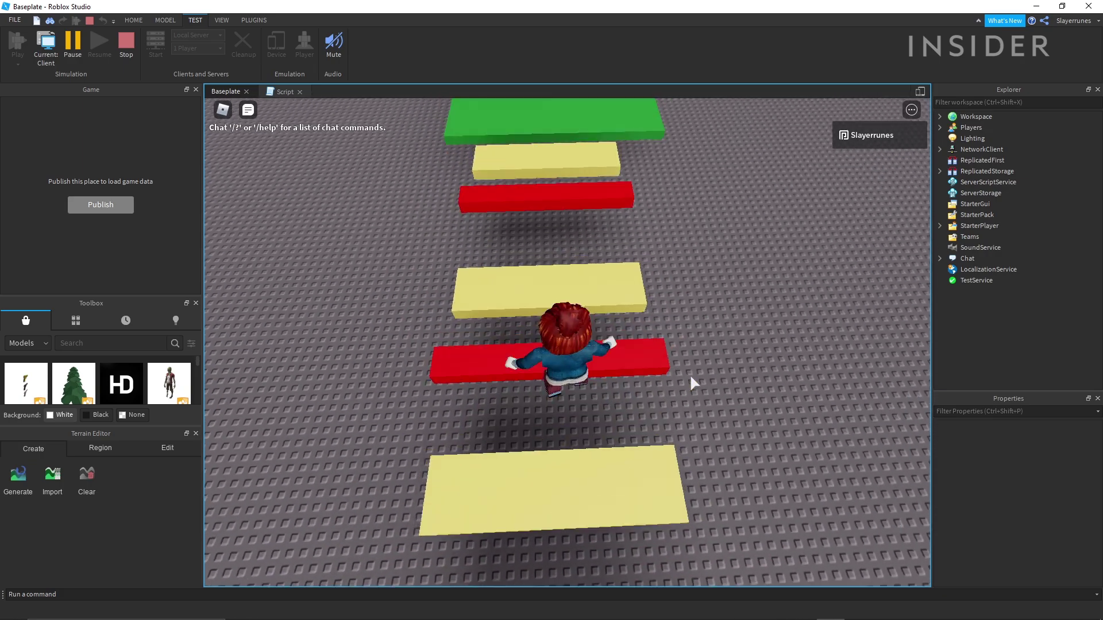
key(w)
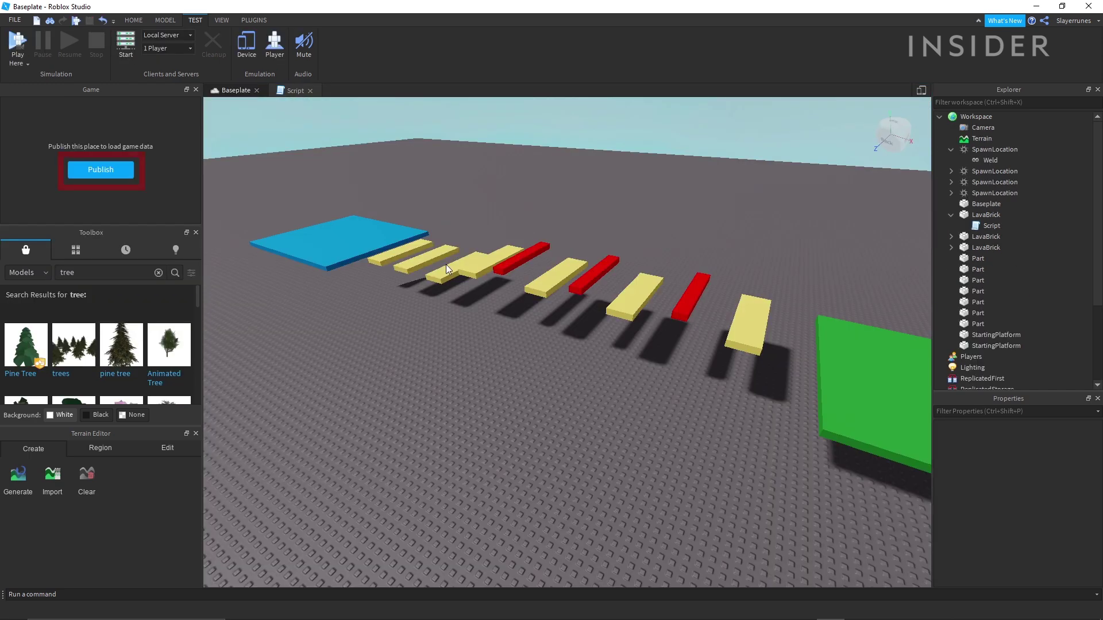
Step: Publish the place as a new game named "Basic Obby" with the description "This is a basic Obby!"
click(113, 171)
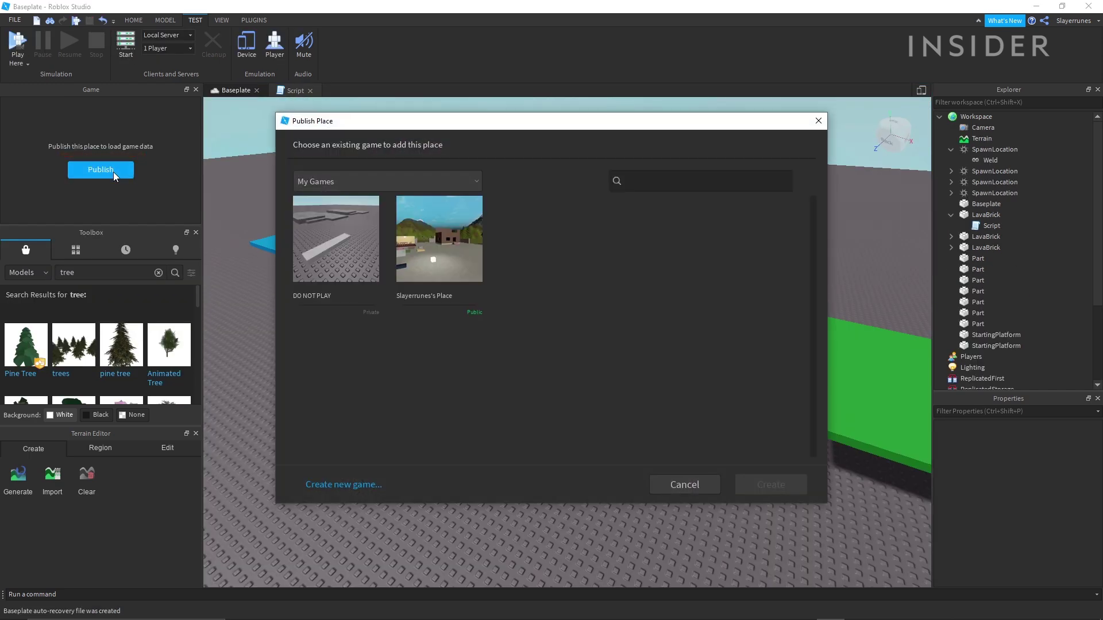
click(365, 487)
click(597, 175)
text(Basic Obb)
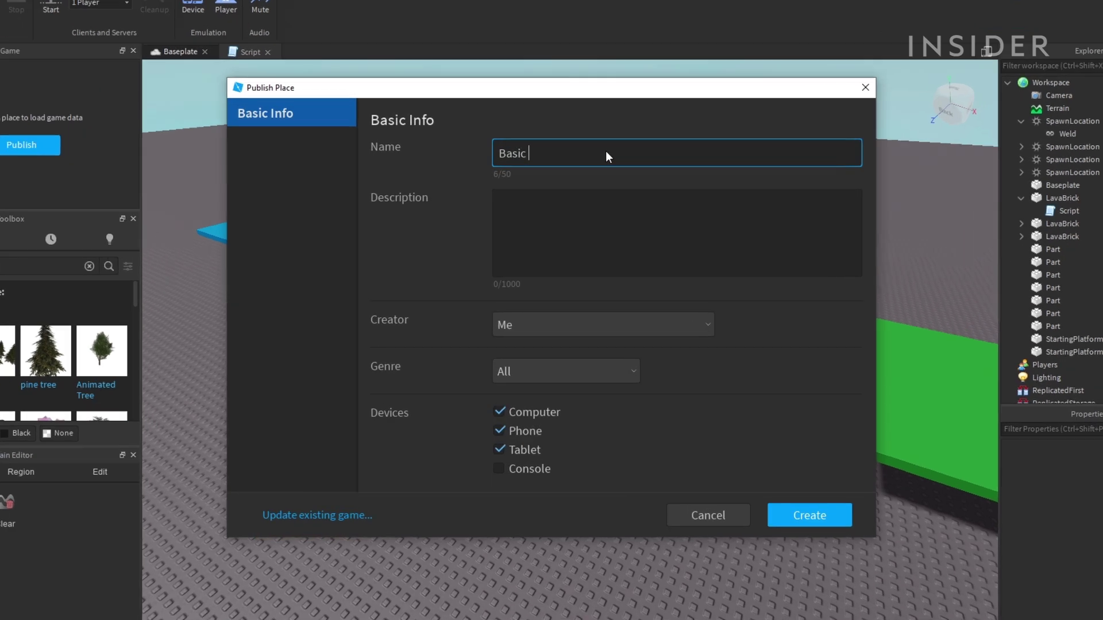
text(y)
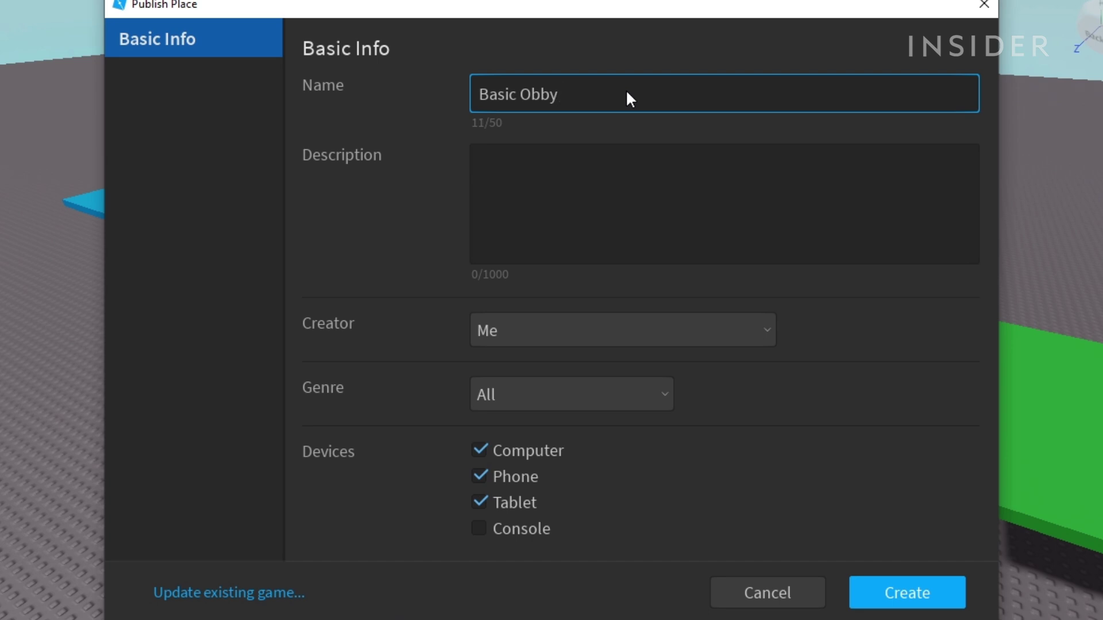
click(633, 187)
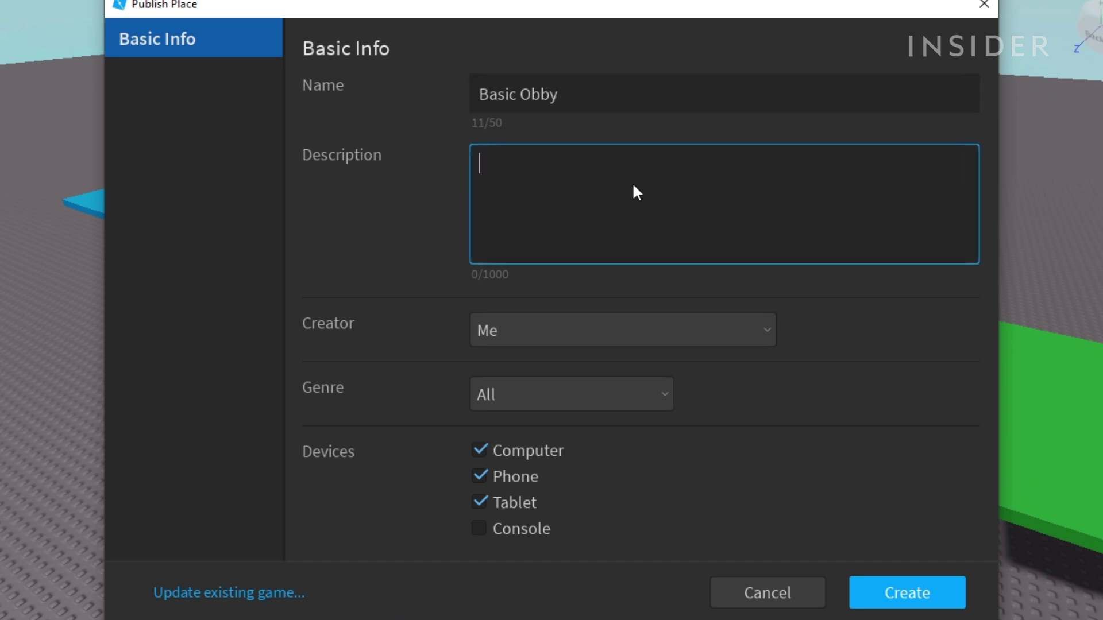
text(This)
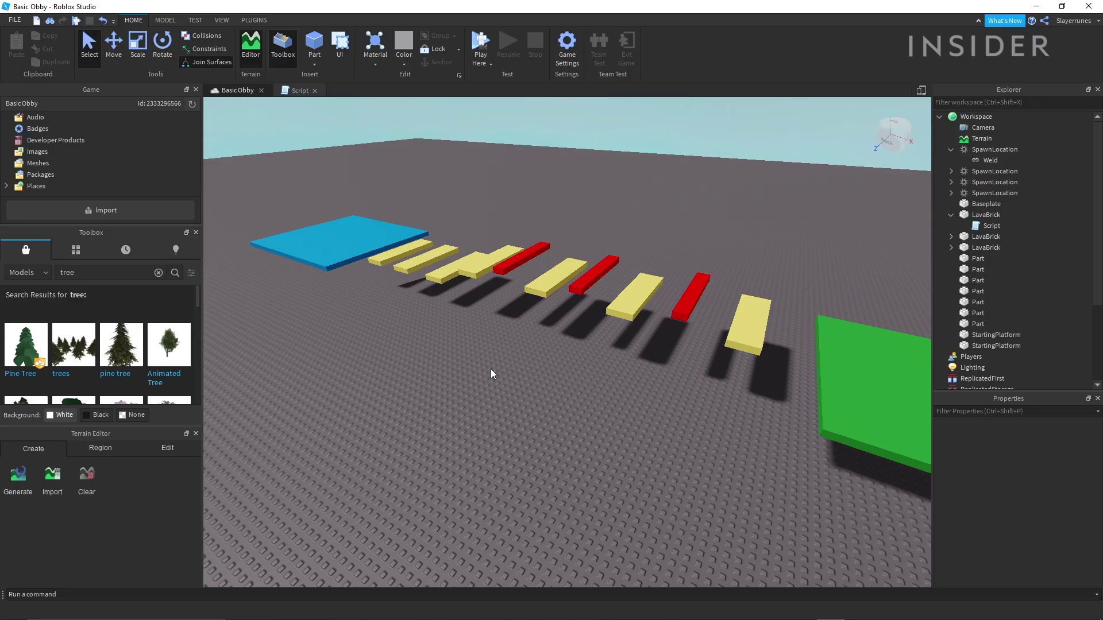
Step: Open the game settings and examine the playability permissions
click(560, 51)
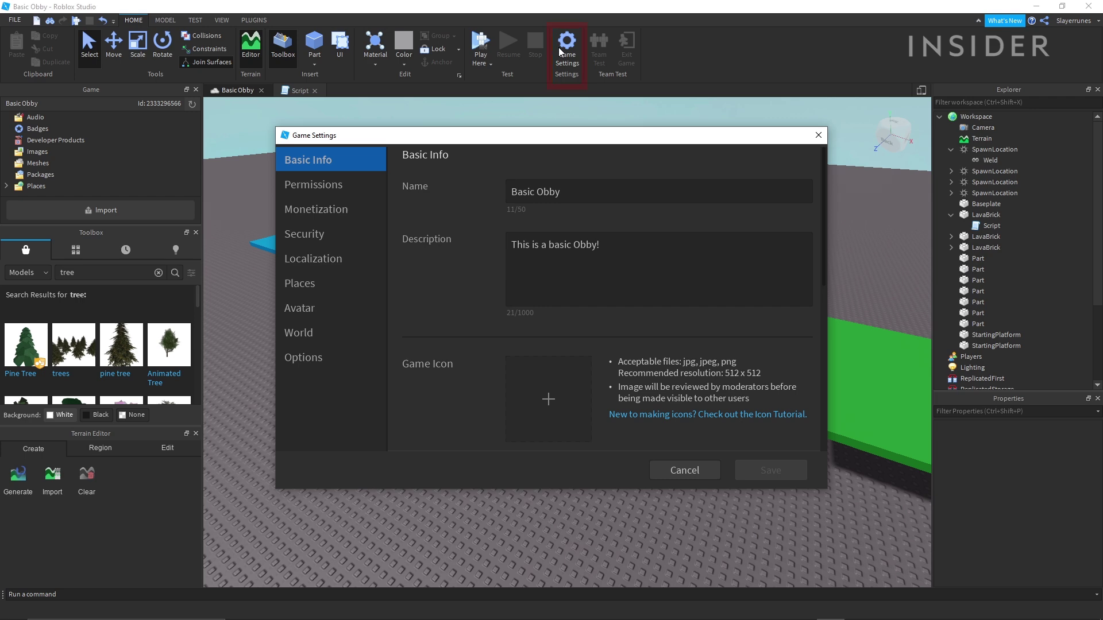
click(323, 193)
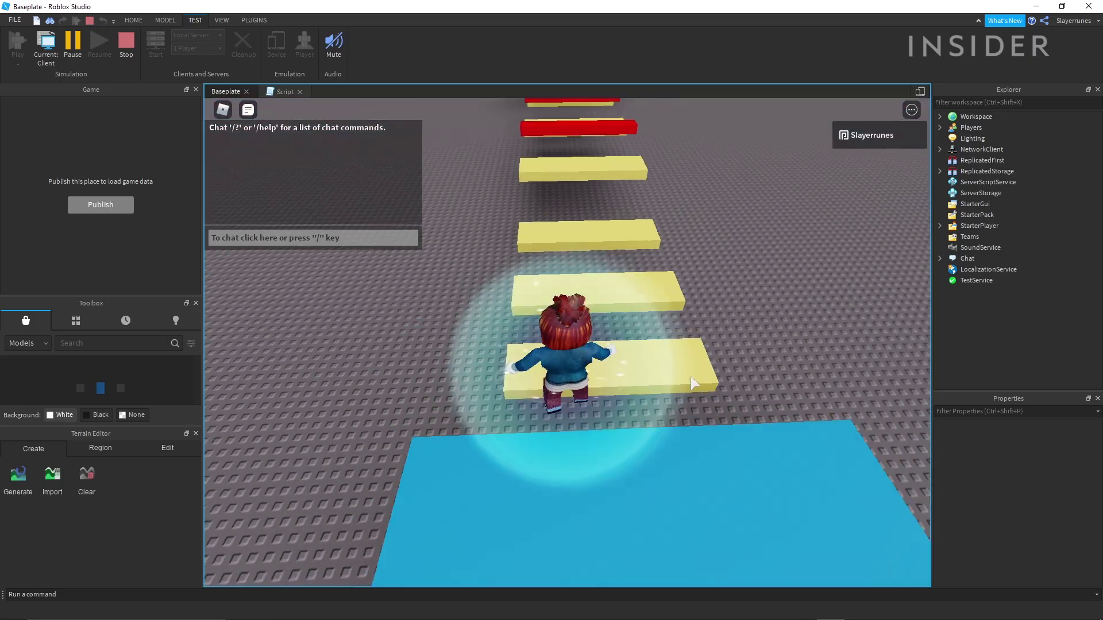
key(w)
key(w)
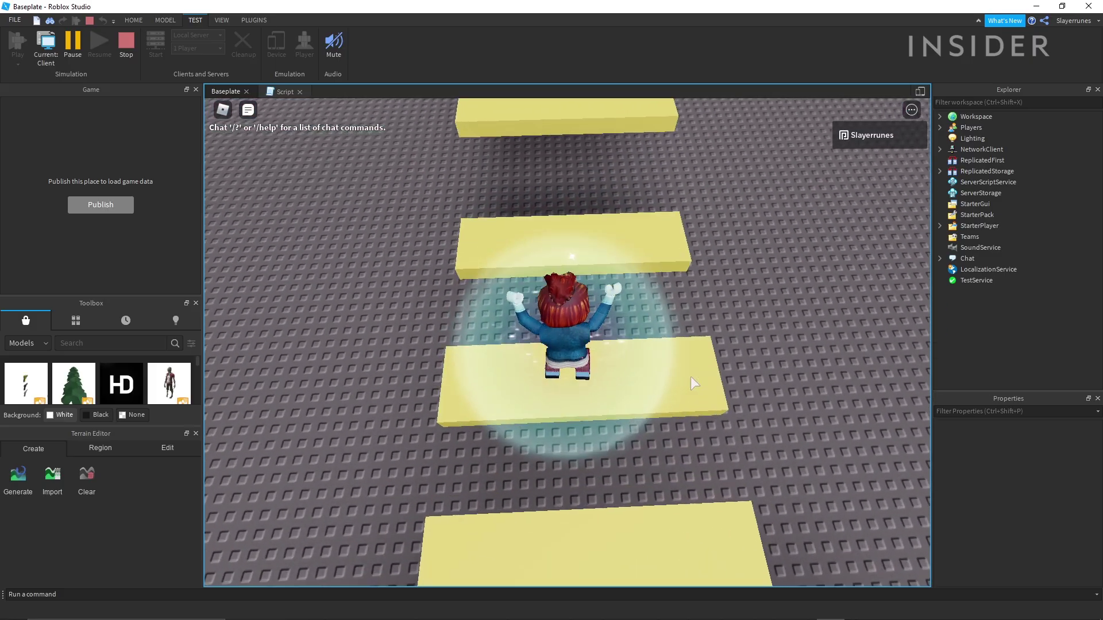